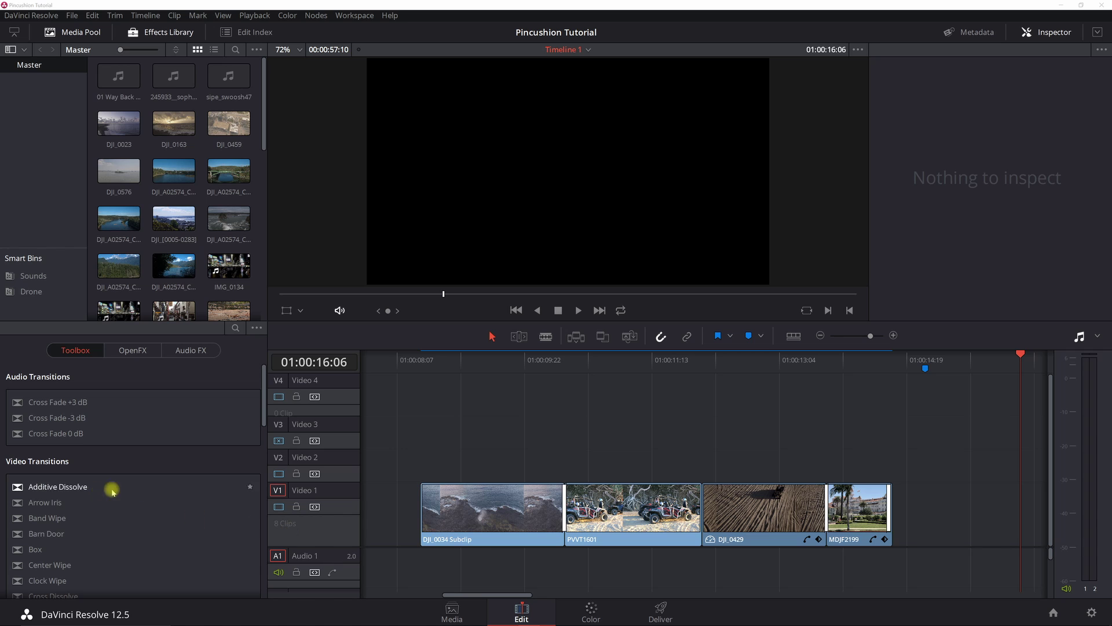
# Apply a 2-frame Cross Dissolve at the DJI_0034 Subclip / PVVT1601 cut and check it in the Inspector
pyautogui.scroll(-3, 87, 509)
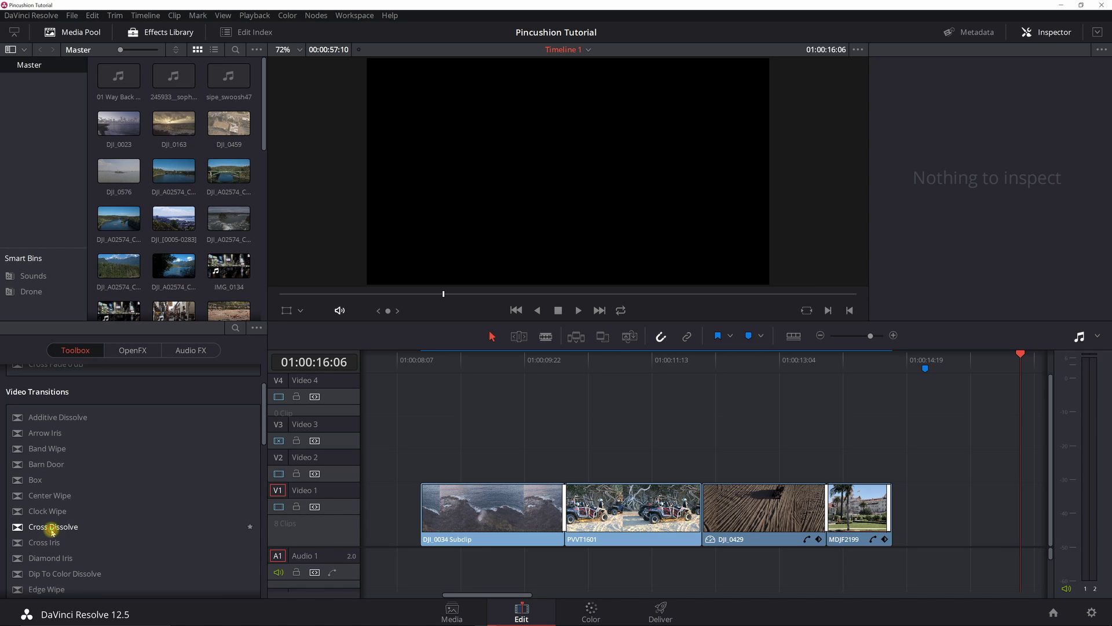
pyautogui.click(52, 528)
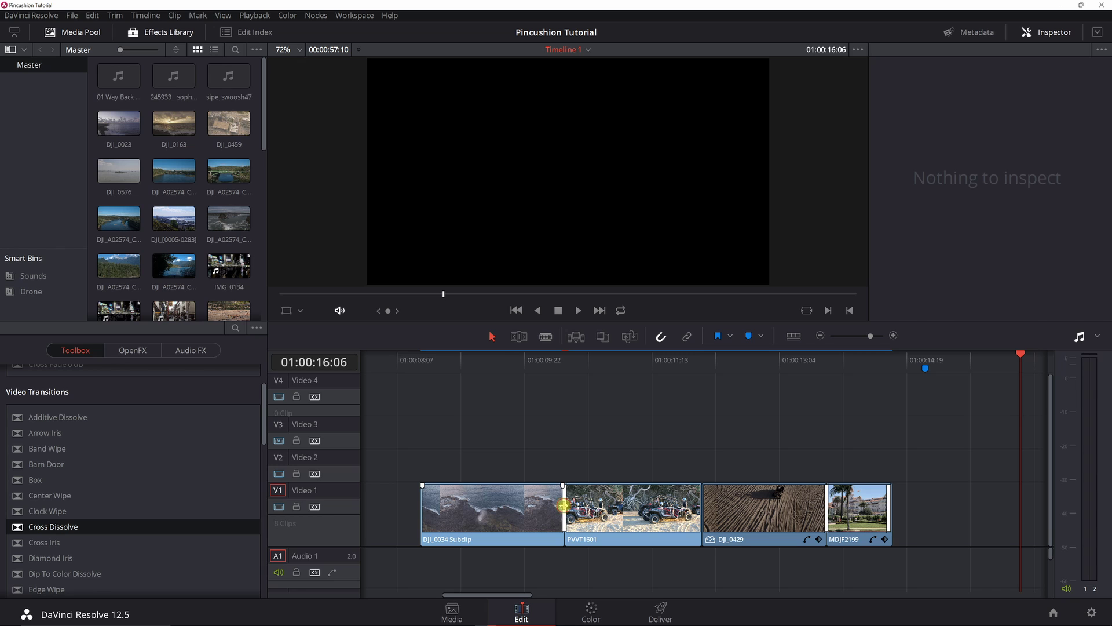
pyautogui.click(564, 506)
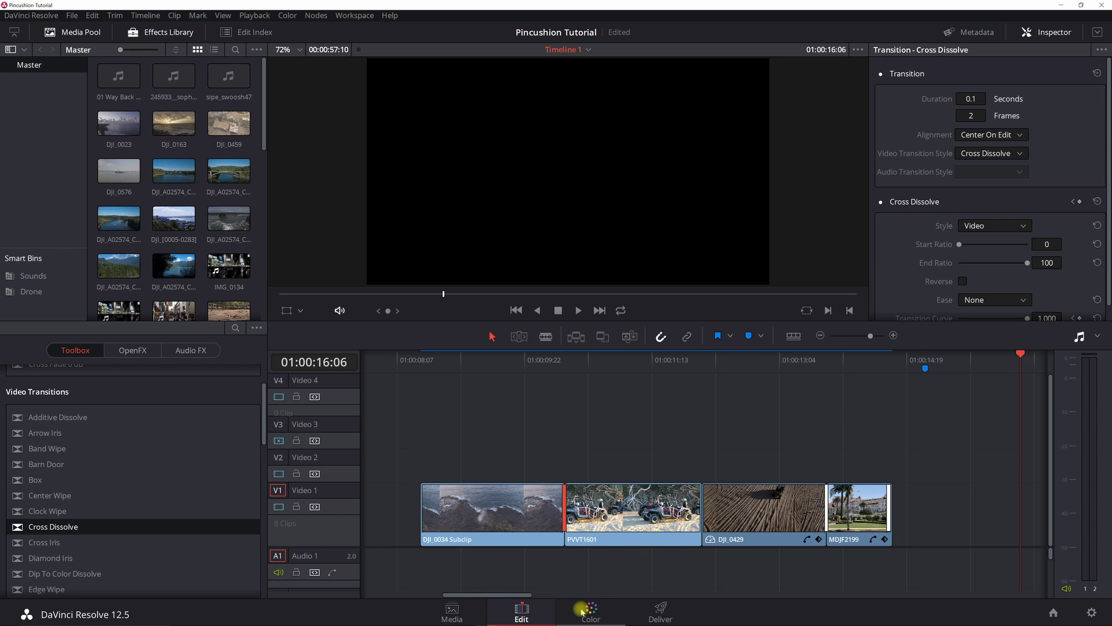
pyautogui.click(520, 360)
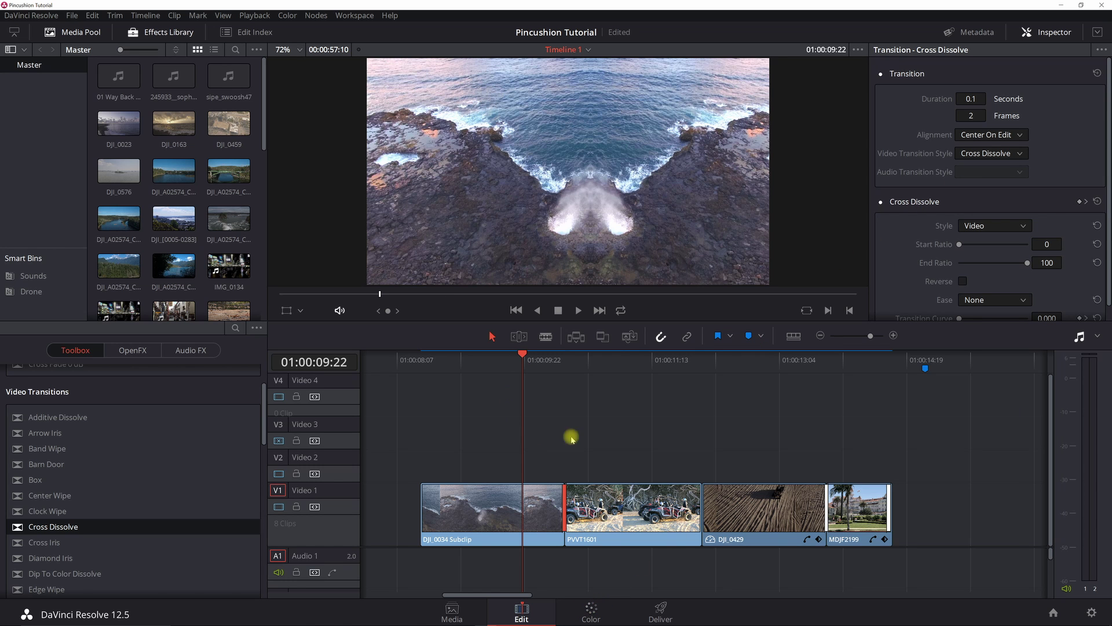
# On the Color page, show node 02 MoCurves at the first clip's last frame
pyautogui.click(592, 609)
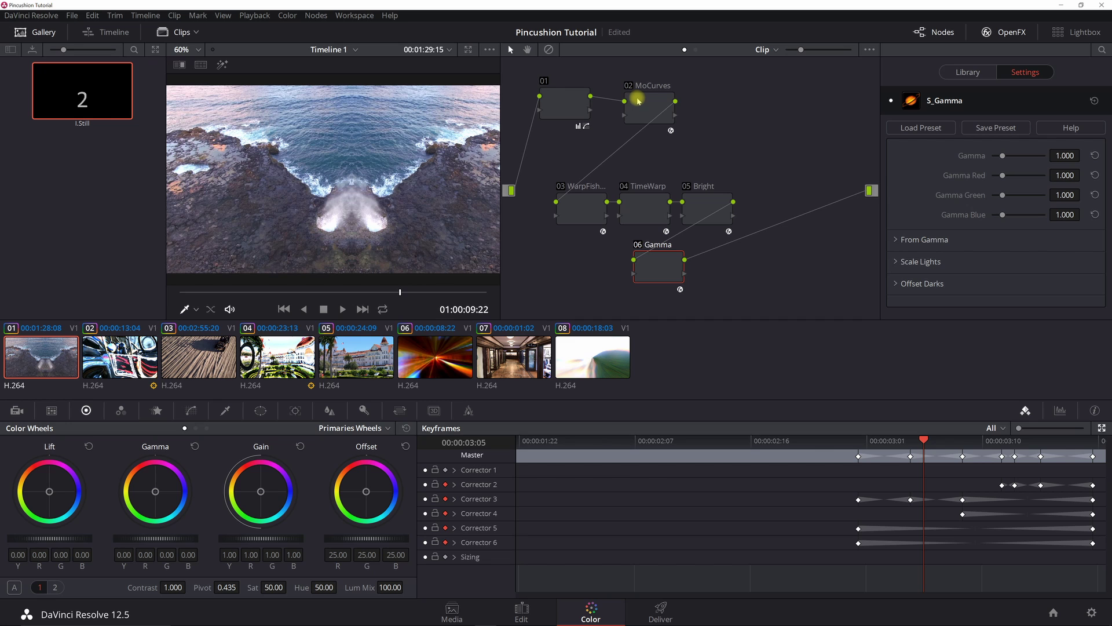
pyautogui.click(638, 101)
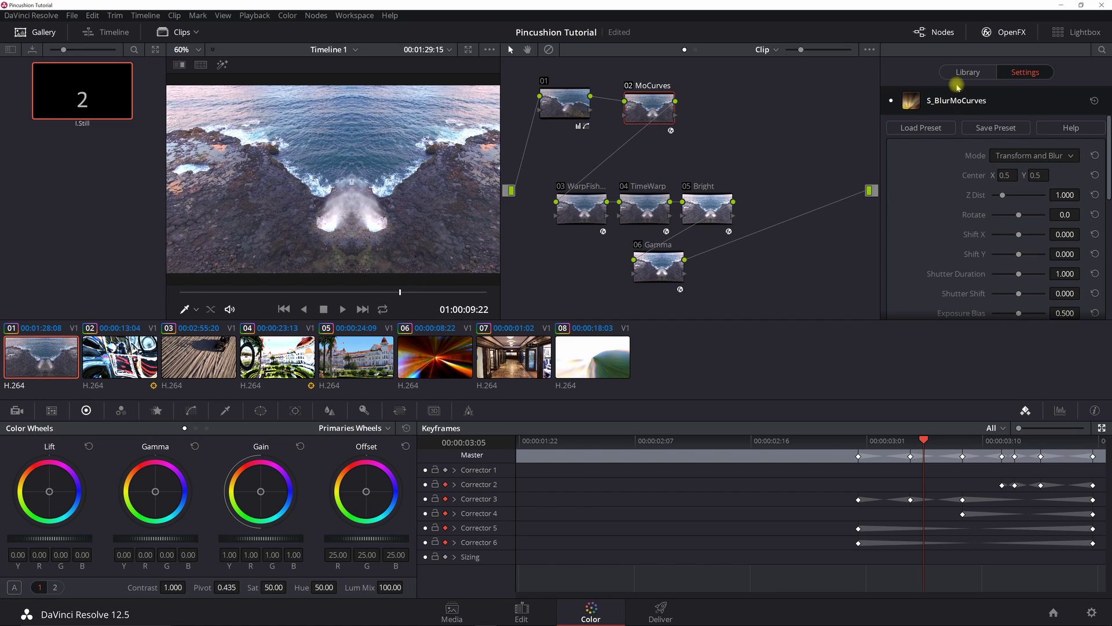
pyautogui.click(1093, 440)
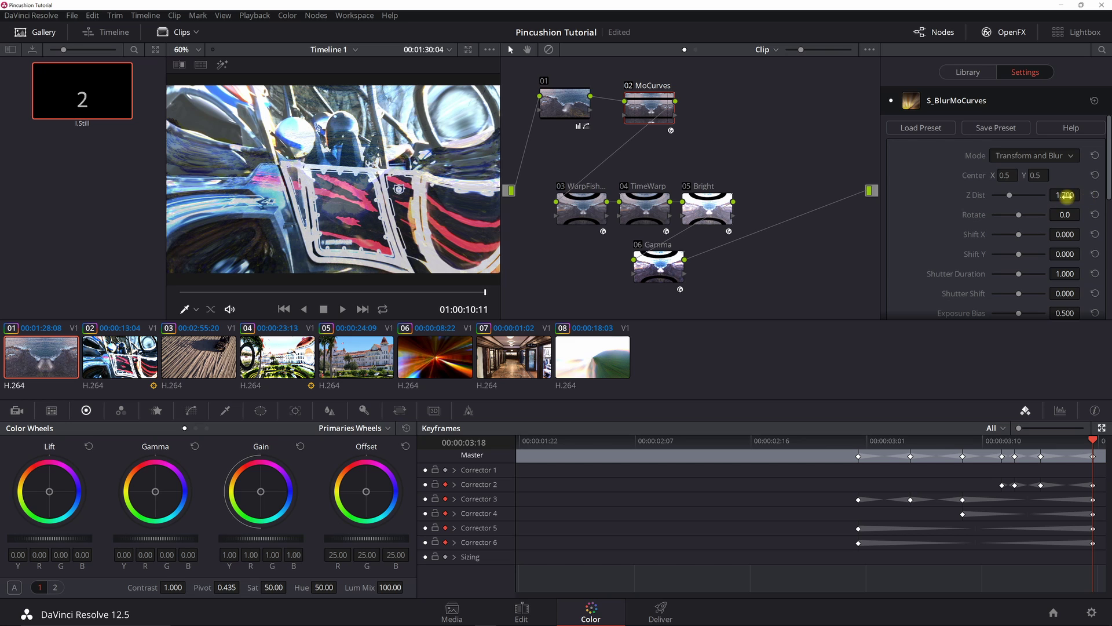
# Step back from about 00:00:03:14 until Z Dist returns from 1.700 to 1.000
pyautogui.scroll(-5, 1106, 183)
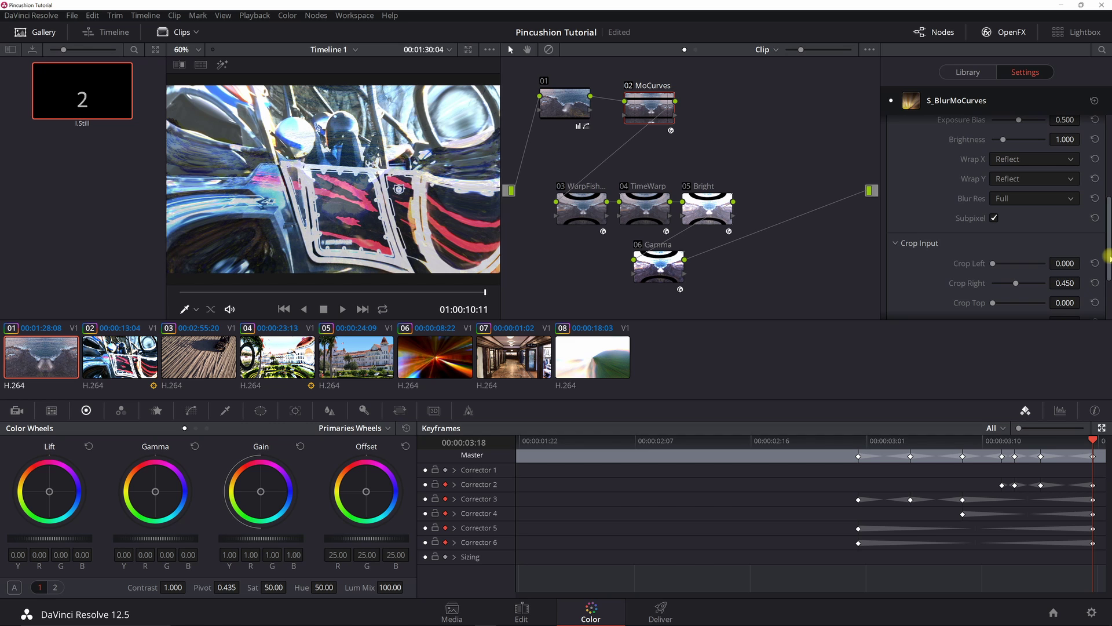
pyautogui.moveTo(1107, 257); pyautogui.dragTo(1108, 158)
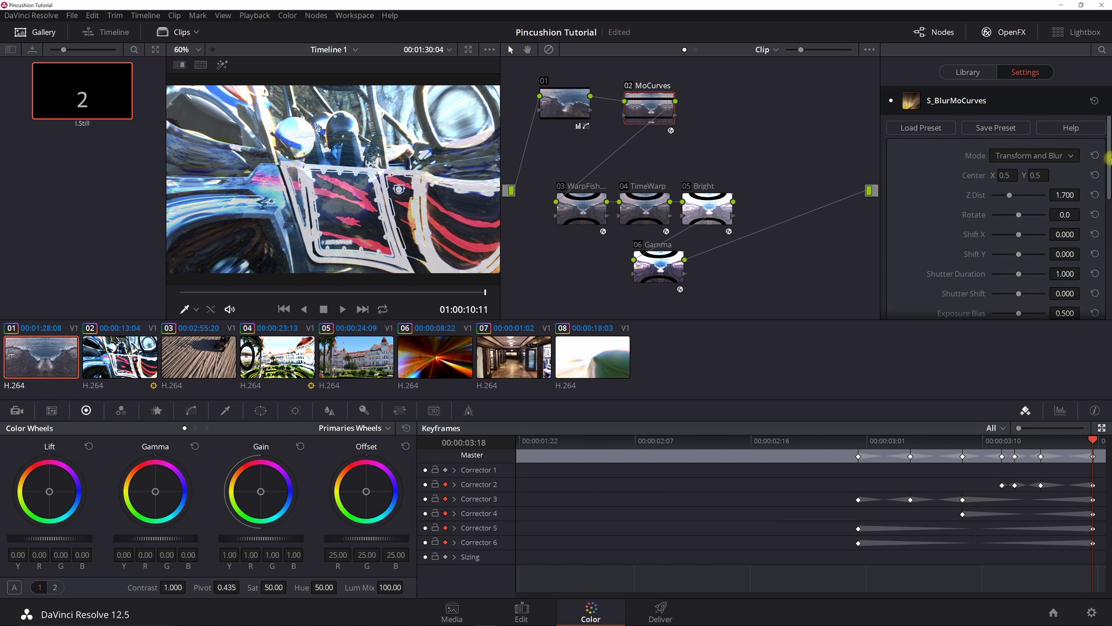
pyautogui.click(1041, 442)
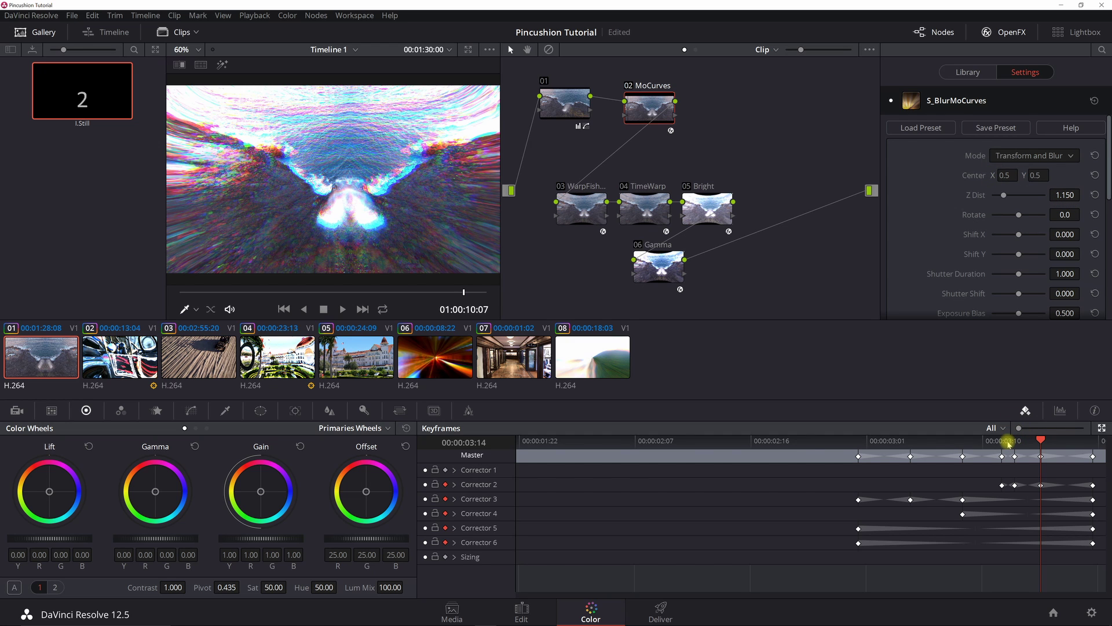
pyautogui.press('Left')
pyautogui.press('Left')
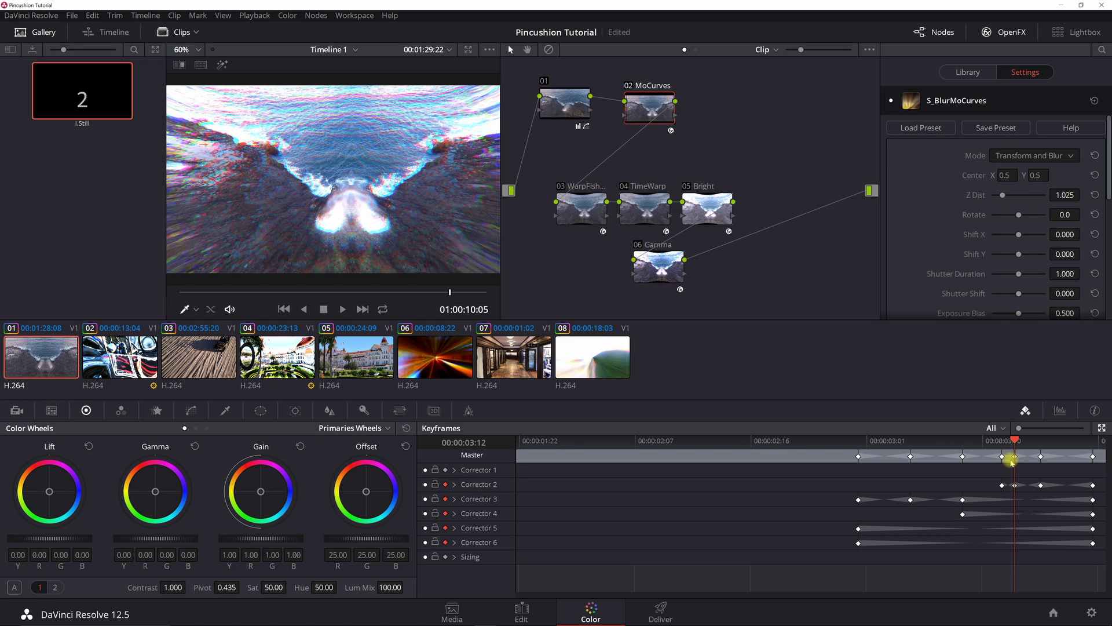
pyautogui.press('Left')
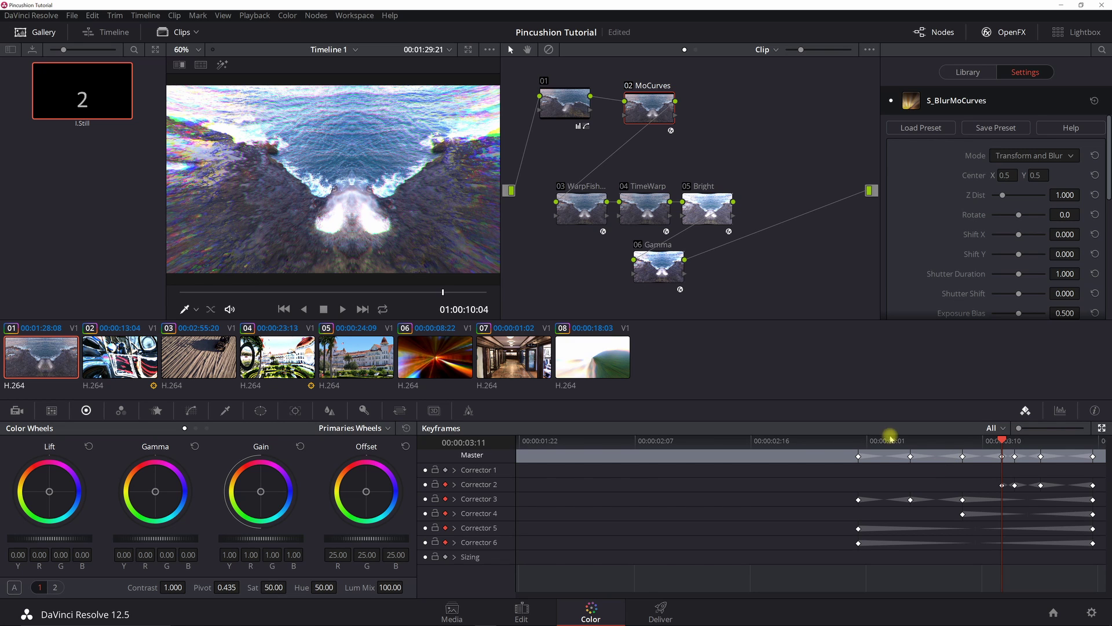
pyautogui.click(583, 203)
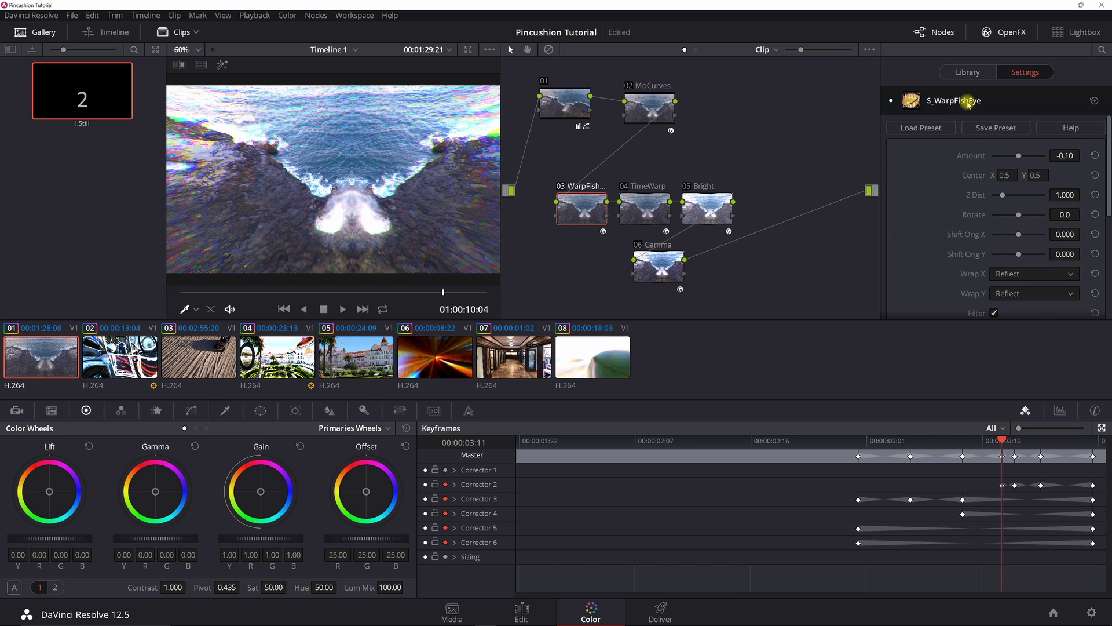
# Set fisheye Amount to -0.50 at the last frame, then check the ramp at 03:08, 03:04 and 03:02
pyautogui.click(1093, 443)
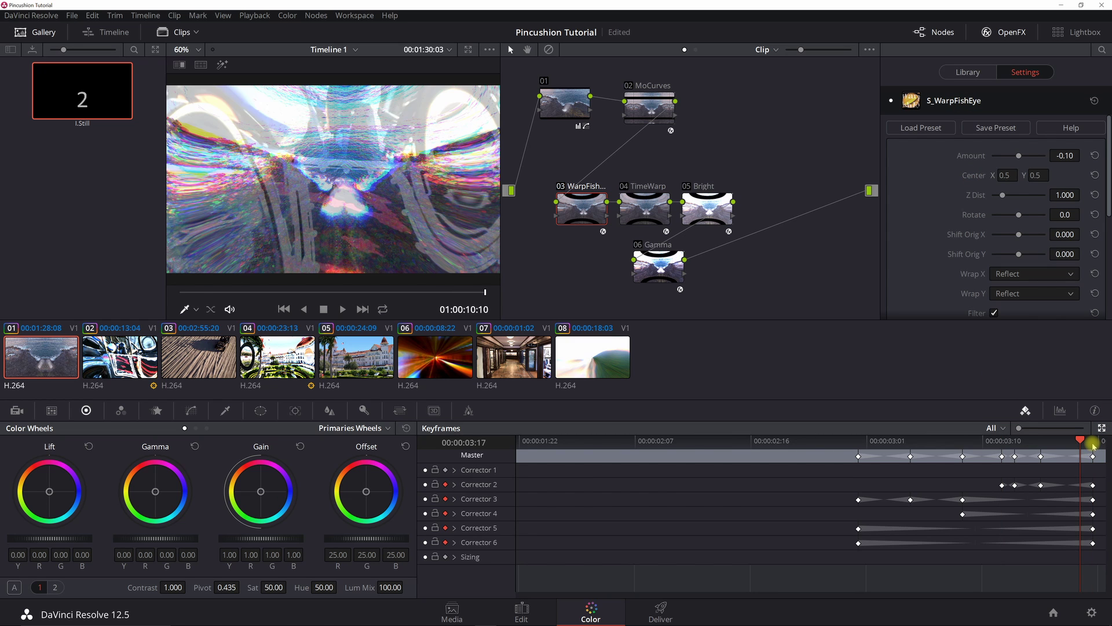
pyautogui.moveTo(1078, 156)
pyautogui.mouseDown()
pyautogui.moveTo(1061, 154)
pyautogui.moveTo(1068, 164)
pyautogui.mouseUp()
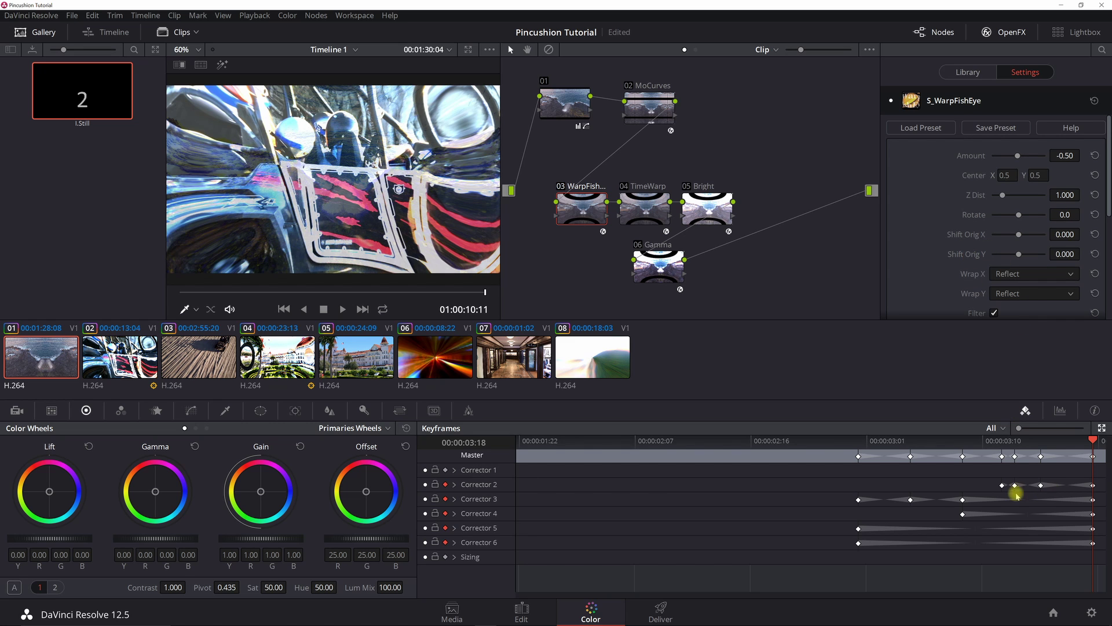
pyautogui.click(964, 441)
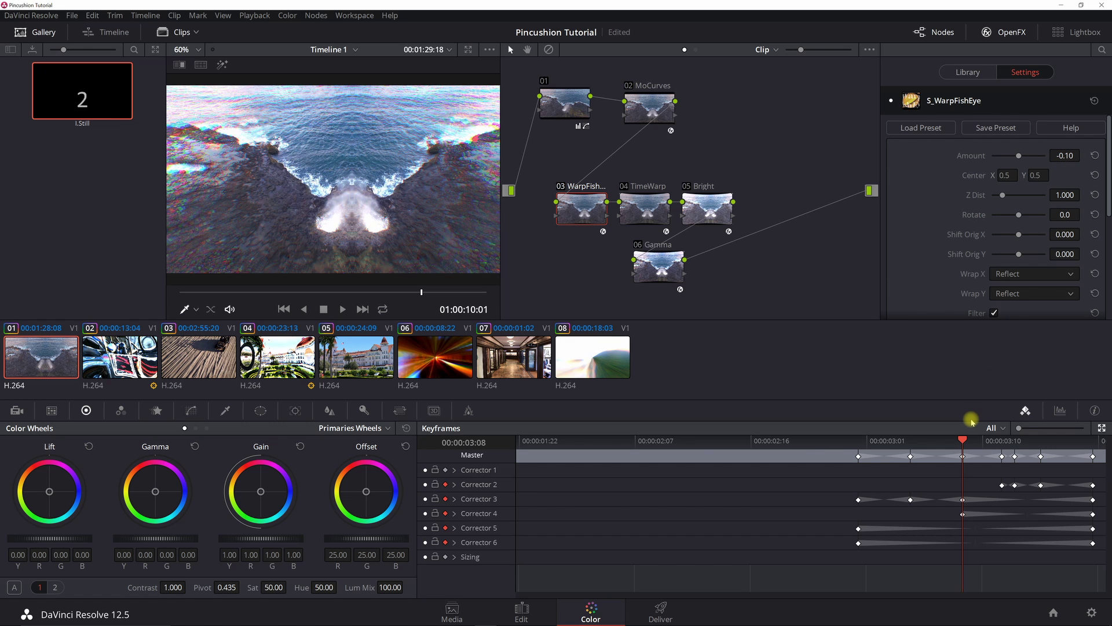
pyautogui.click(911, 442)
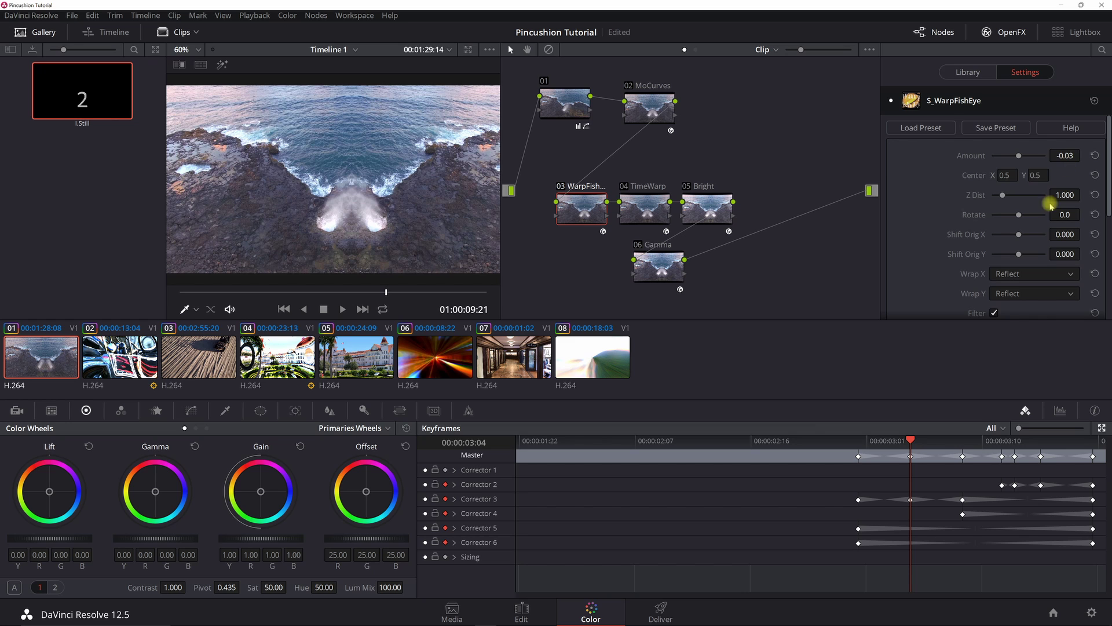
pyautogui.press('Left')
pyautogui.press('Left')
pyautogui.press('Left')
pyautogui.press('Left')
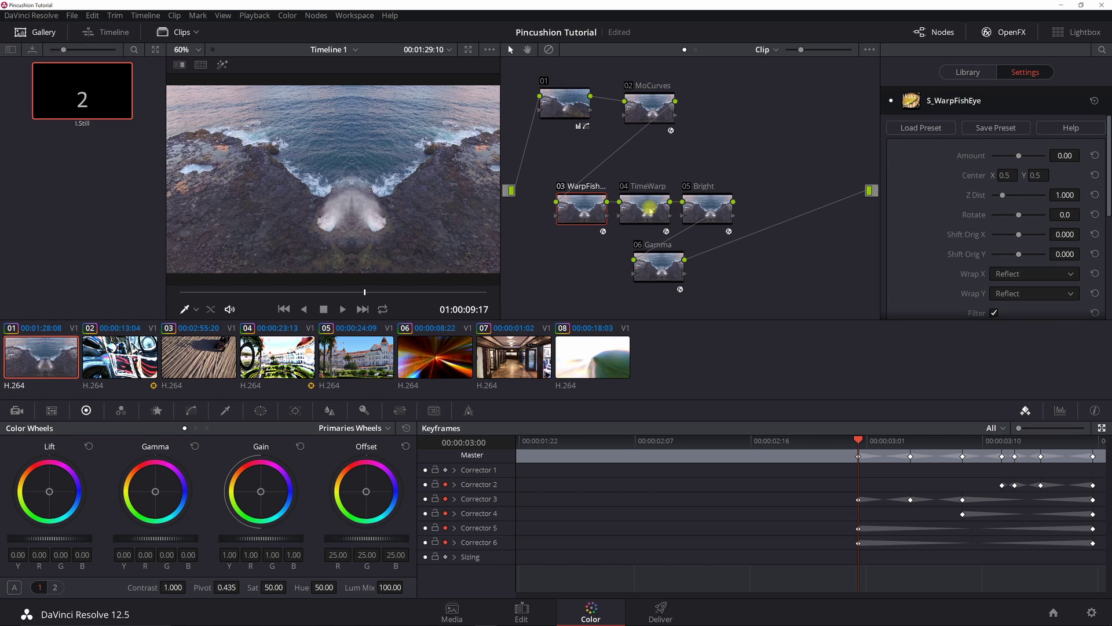
pyautogui.click(1090, 448)
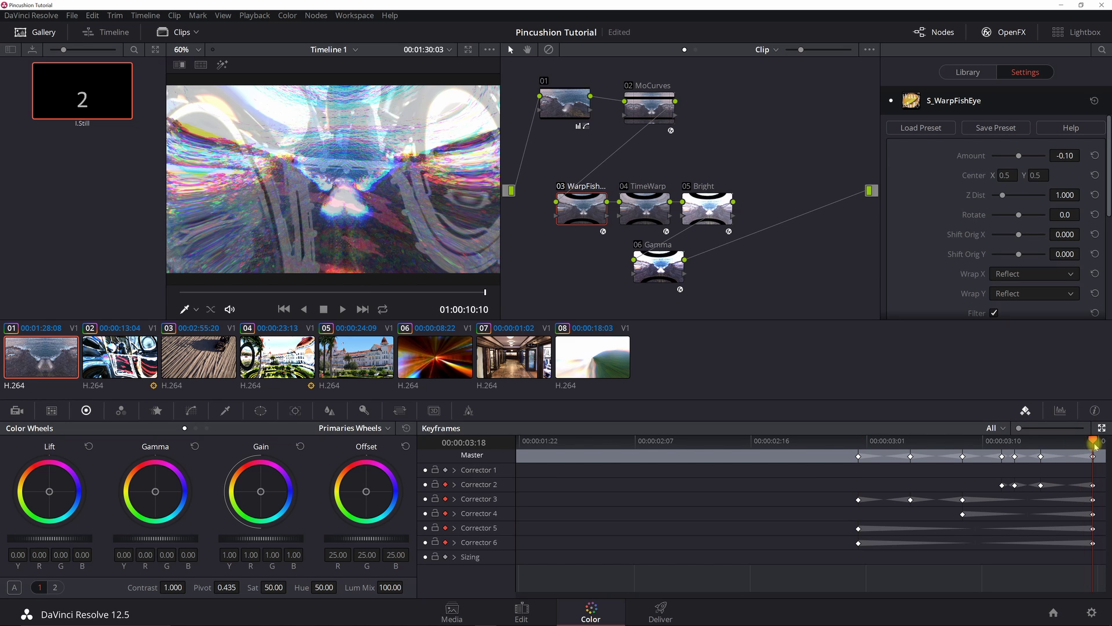
pyautogui.click(645, 211)
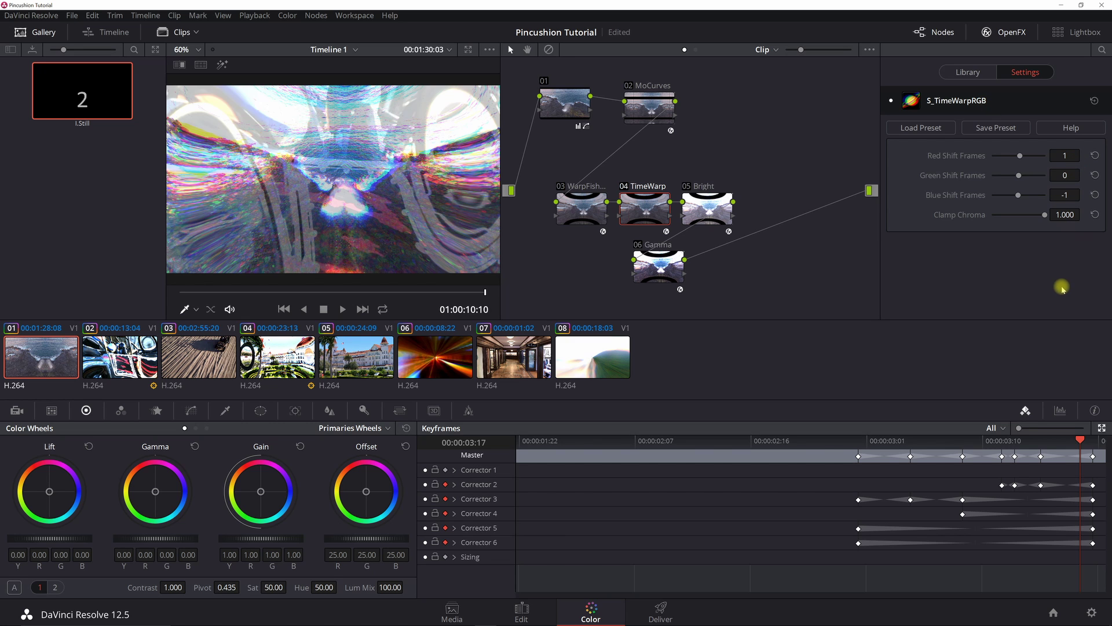
# Check S_TimeWarpRGB shifts of red 1, green 0, blue -1 at the final frame and 00:00:03:08
pyautogui.press('Right')
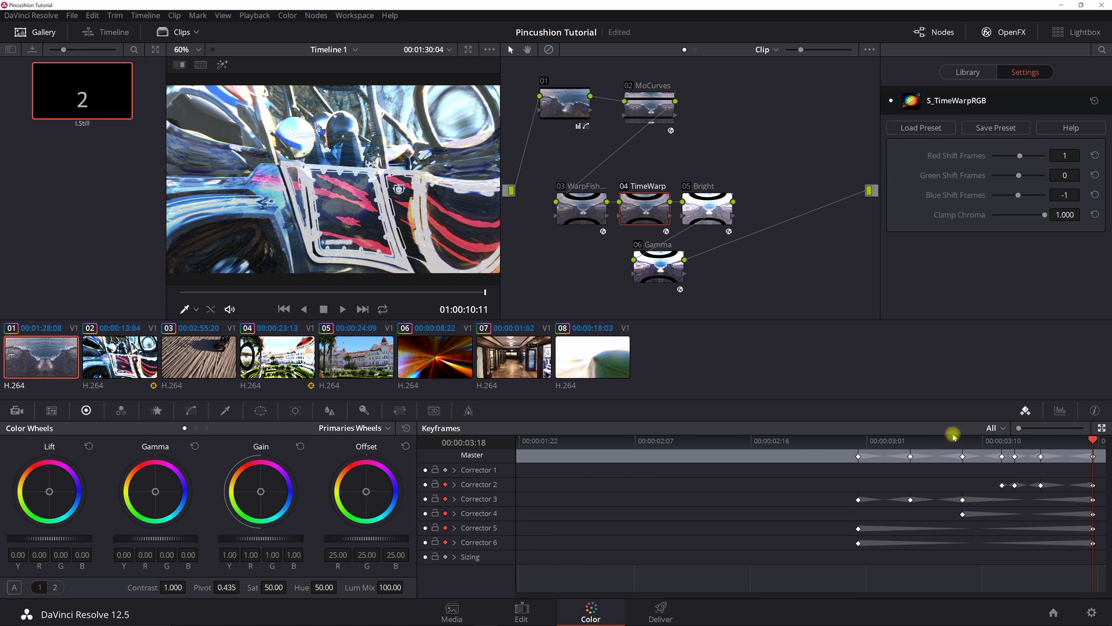
pyautogui.click(963, 439)
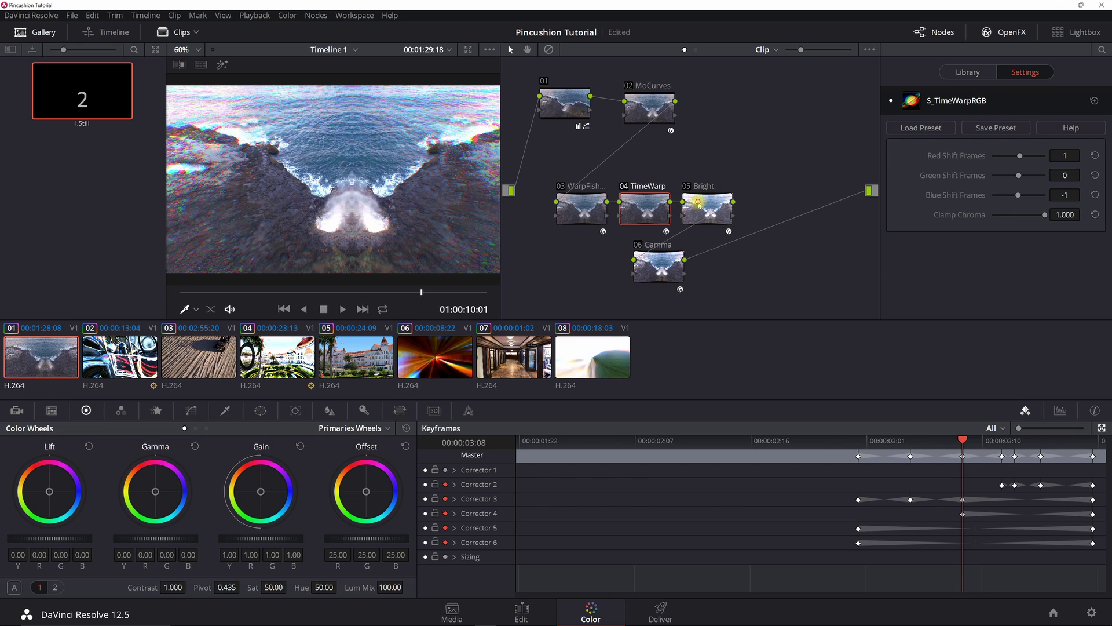
pyautogui.click(698, 203)
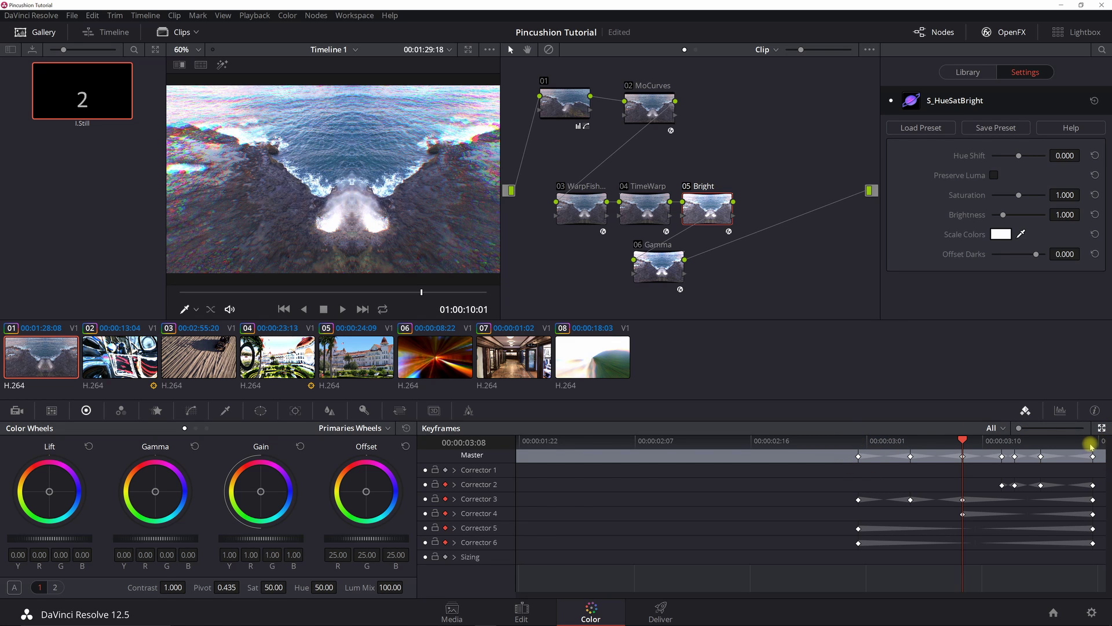
# Compare Brightness at 00:00:03:00 (1.000) and the clip's end (2.000), then select node 06 Gamma
pyautogui.click(859, 439)
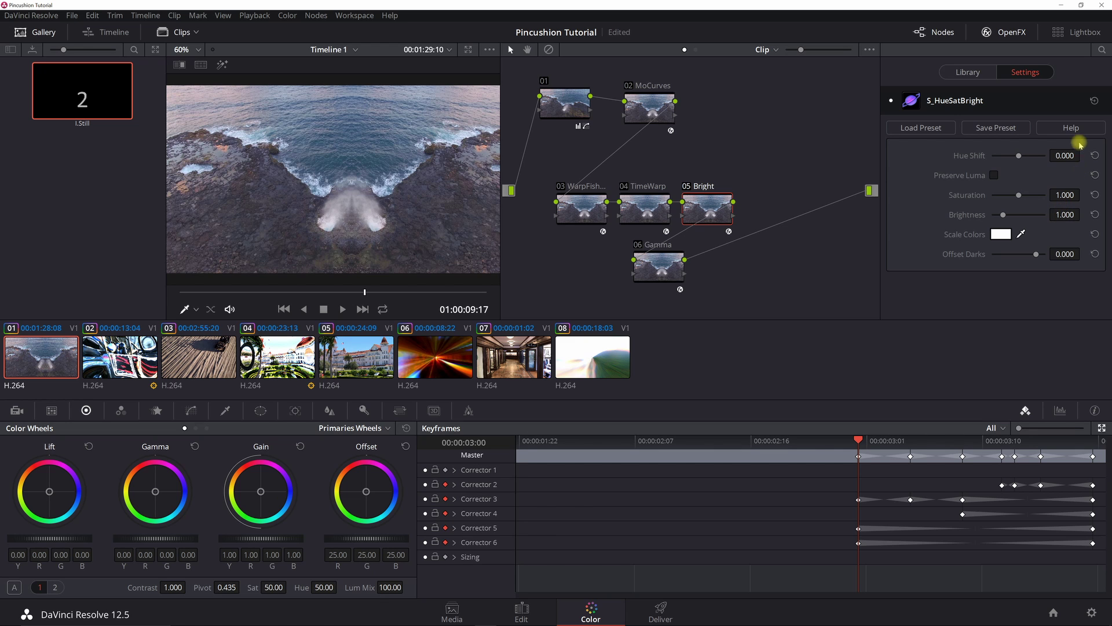
pyautogui.click(1093, 441)
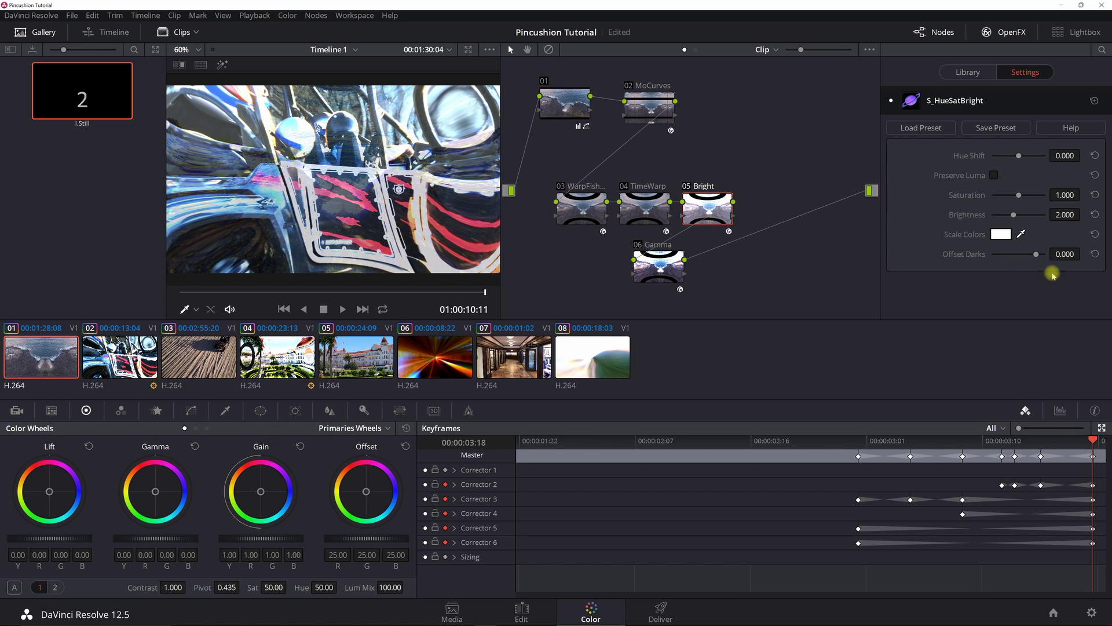
pyautogui.click(661, 265)
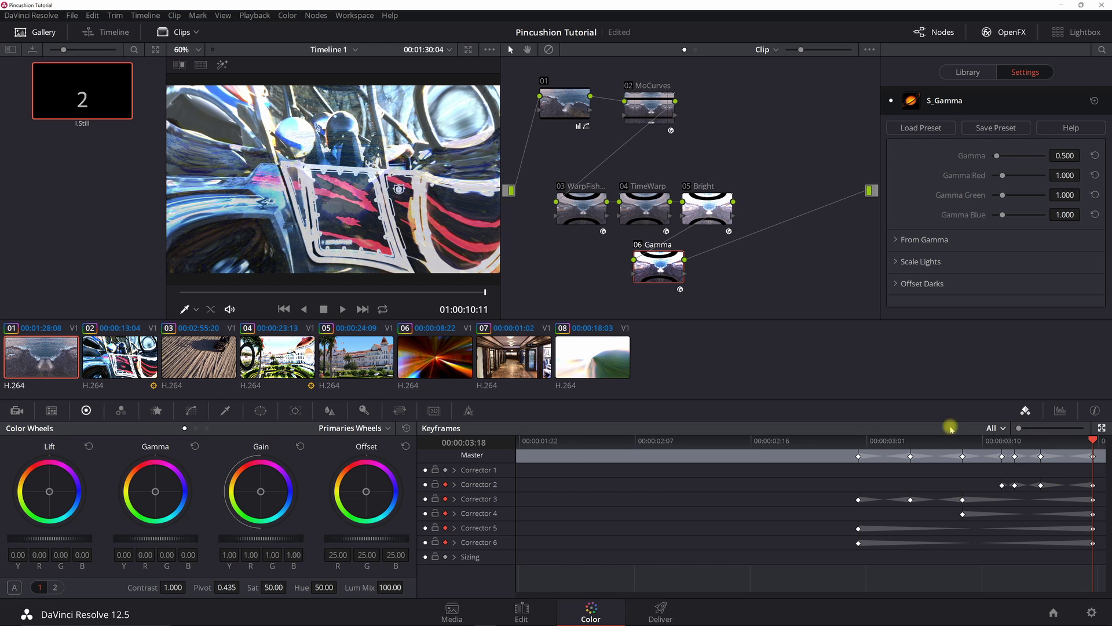
# Check Gamma at 00:00:03:00, then switch to the second clip's grade
pyautogui.click(858, 442)
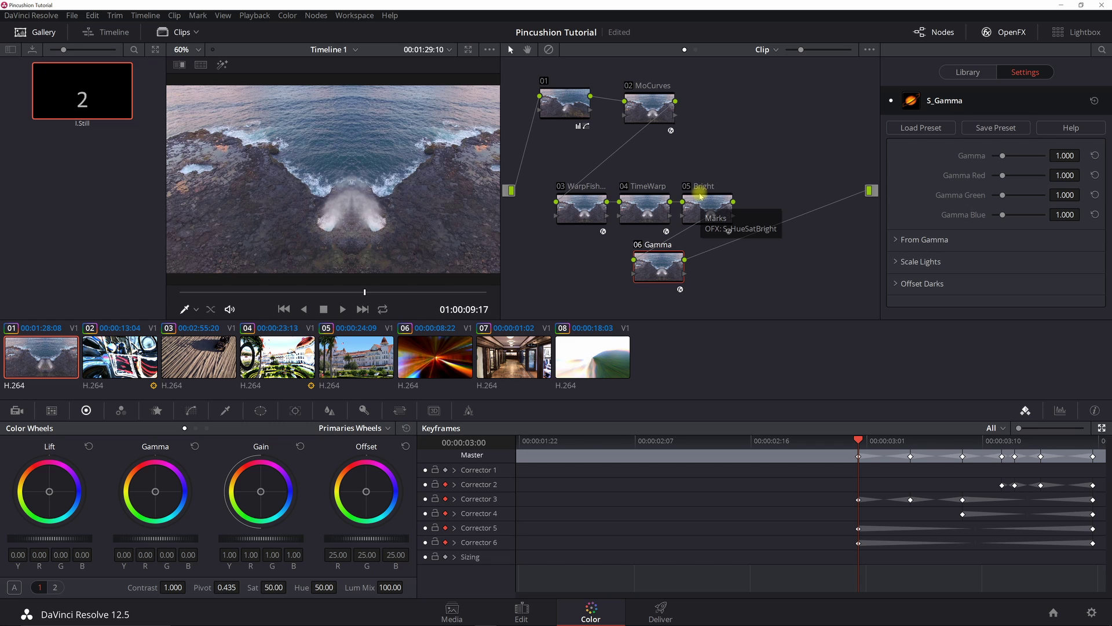
pyautogui.click(114, 346)
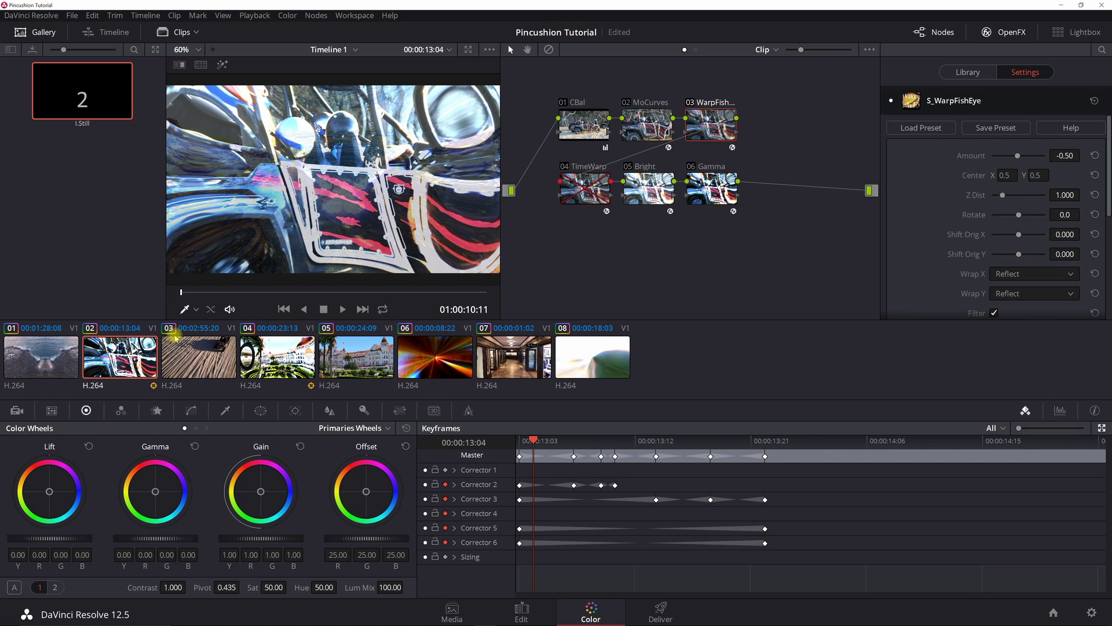
# Step clip 02's MoCurves Z Dist from 13:07 to 13:10, rising from 0.300 to 1.000
pyautogui.click(638, 128)
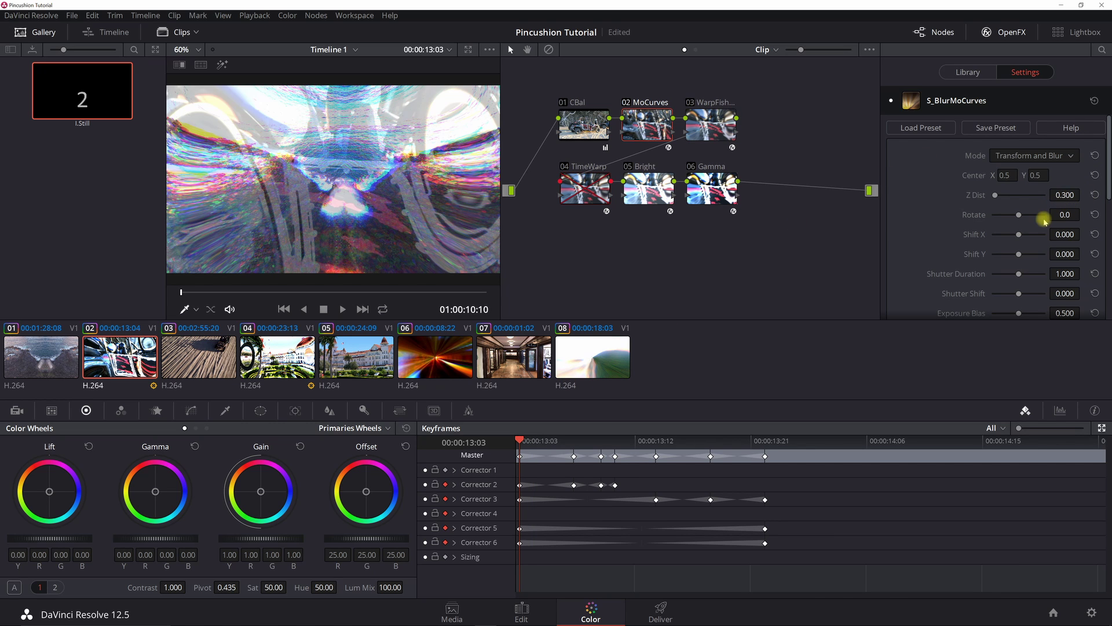
pyautogui.scroll(-3, 1043, 219)
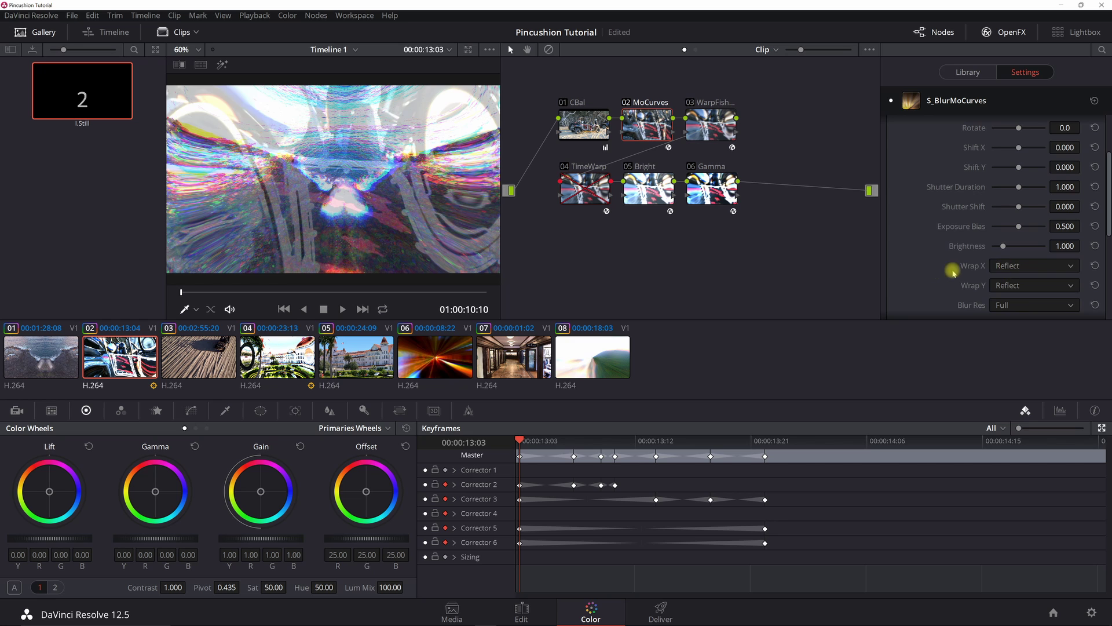
pyautogui.scroll(3, 1009, 274)
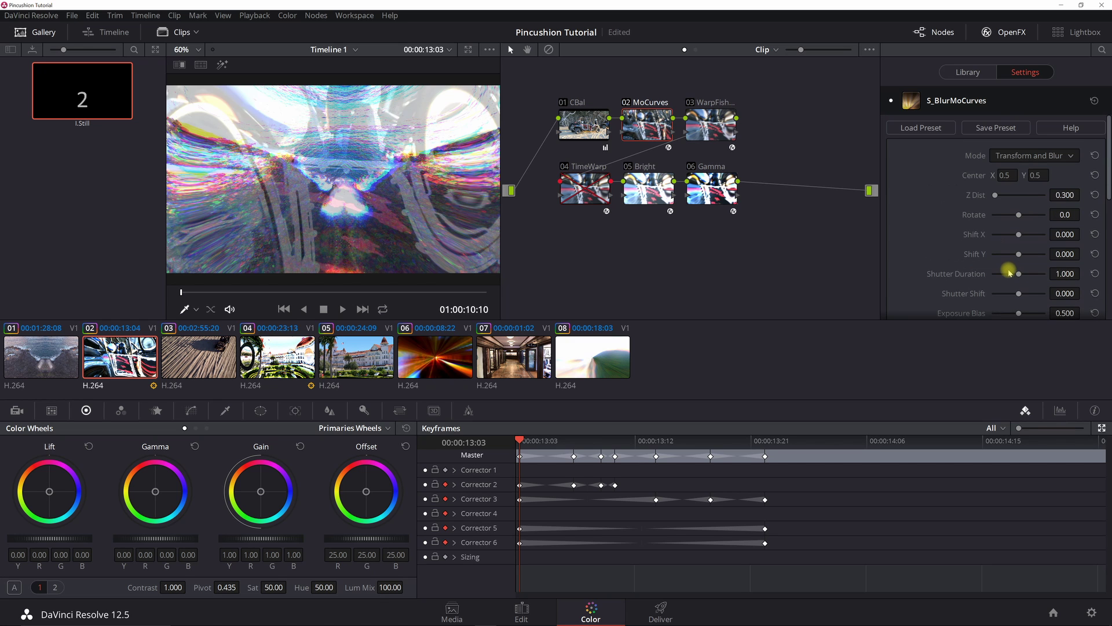
pyautogui.click(573, 442)
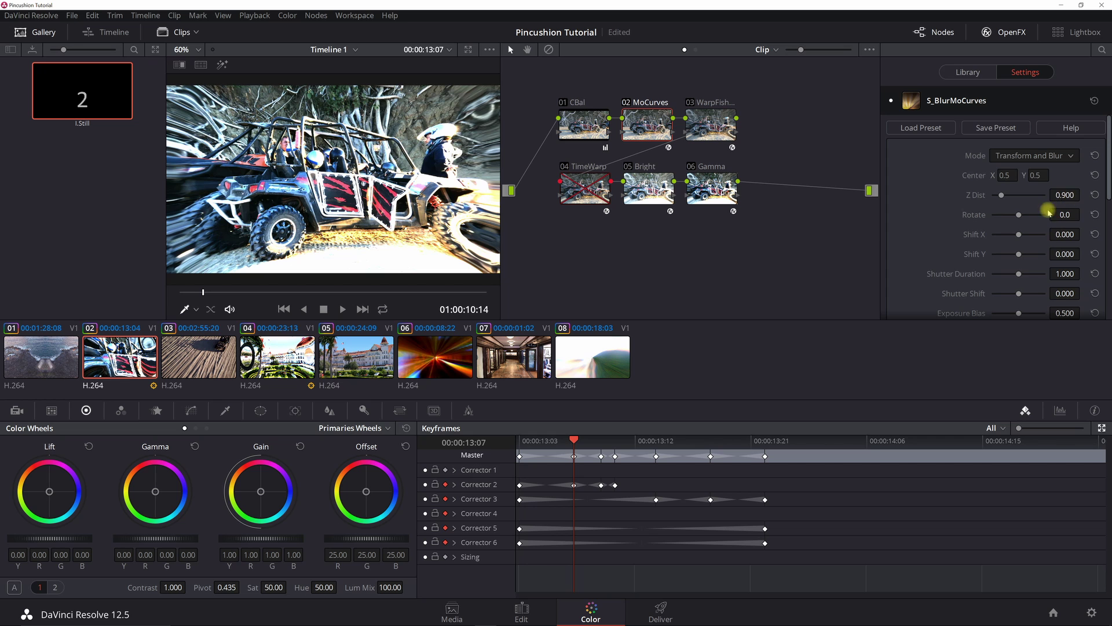
pyautogui.press('Right')
pyautogui.press('Right')
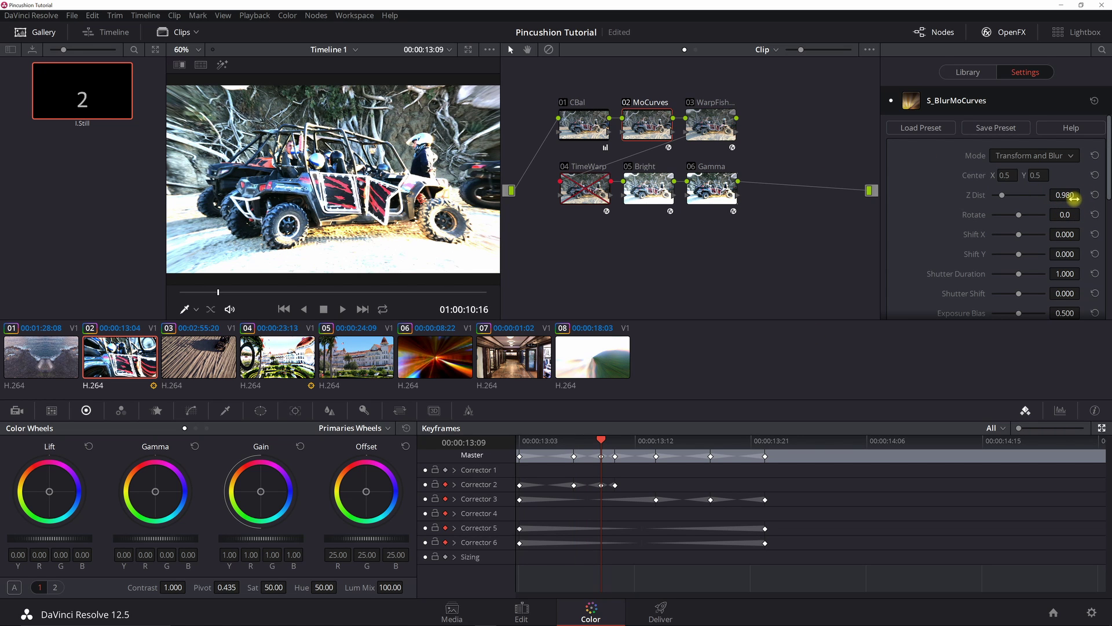
pyautogui.press('Right')
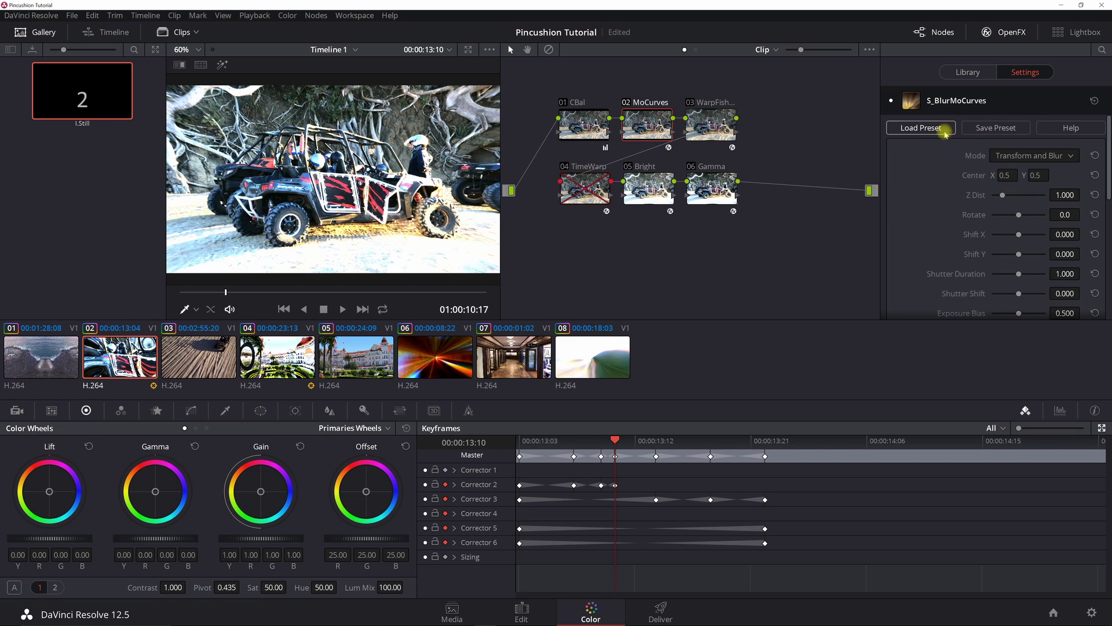
pyautogui.click(706, 116)
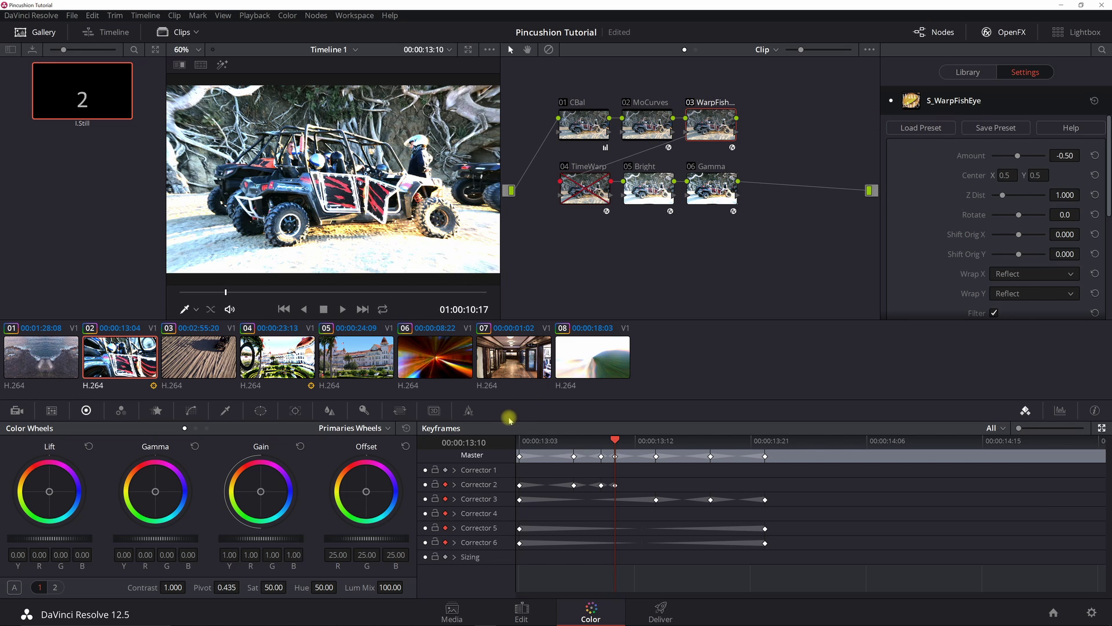
# Read the fisheye Amount at 13:13, 13:17 and 13:21, where it reaches 0.00
pyautogui.moveTo(522, 439)
pyautogui.mouseDown()
pyautogui.moveTo(548, 432)
pyautogui.moveTo(520, 440)
pyautogui.mouseUp()
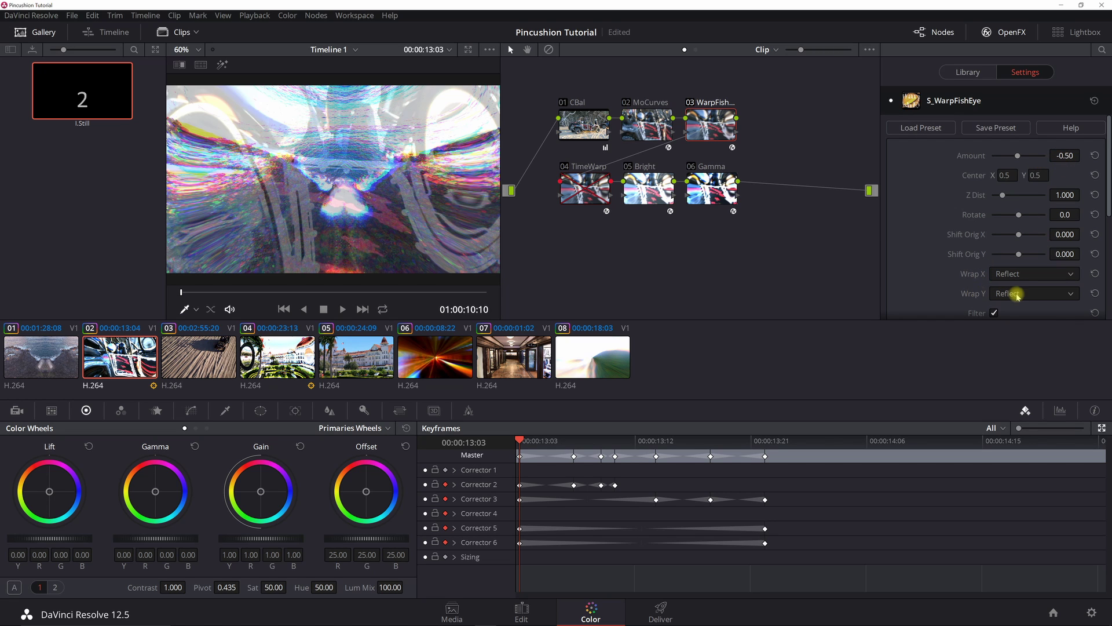
pyautogui.click(655, 442)
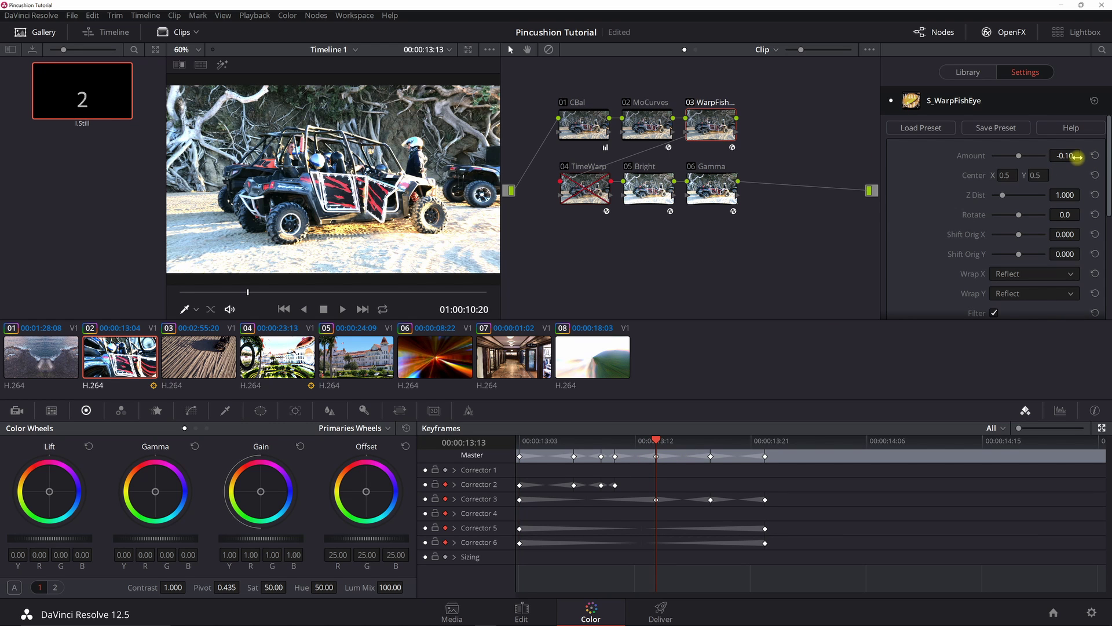
pyautogui.click(711, 442)
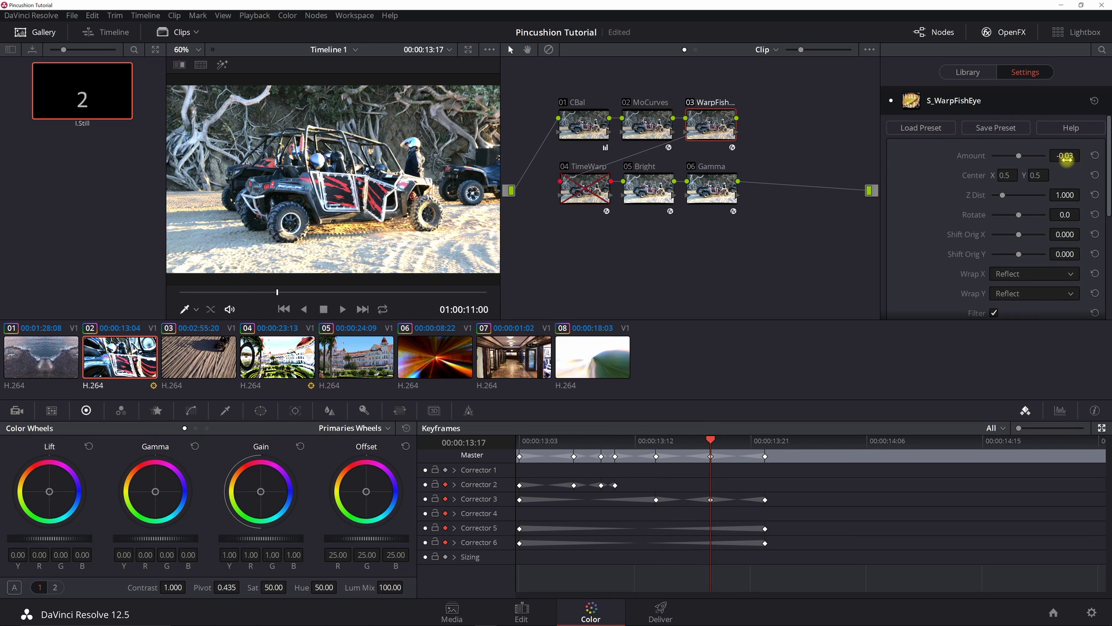
pyautogui.click(765, 442)
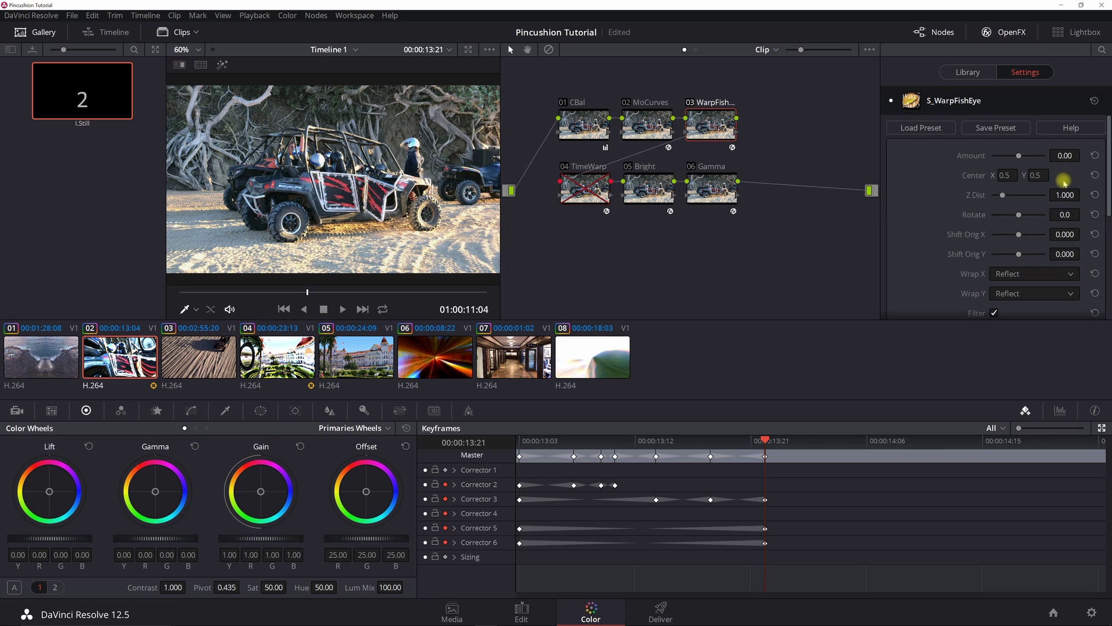
pyautogui.click(587, 180)
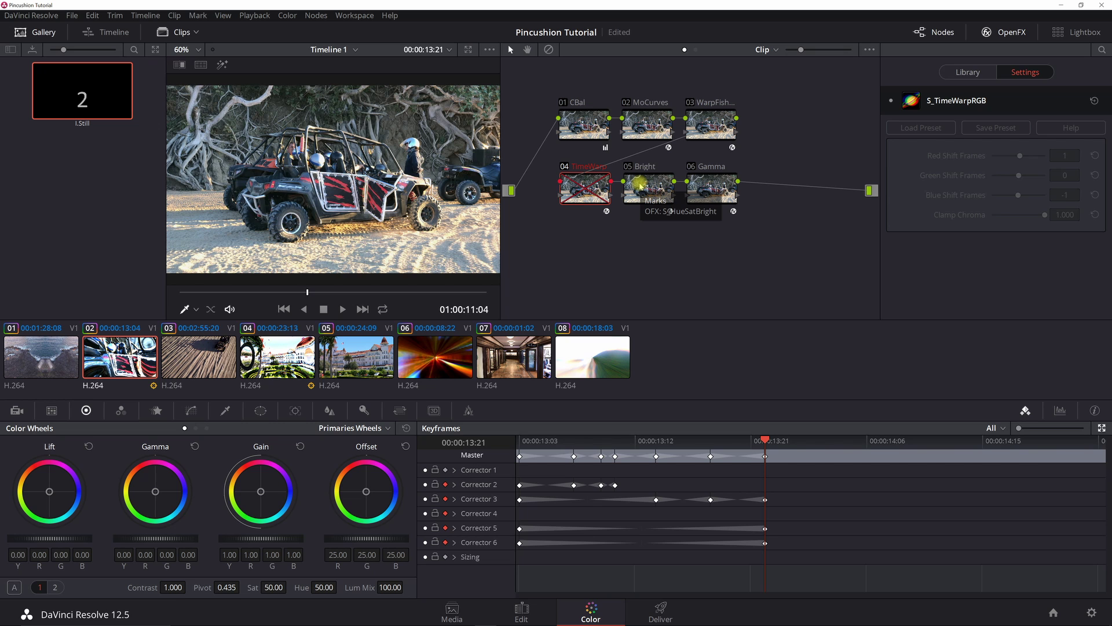
# Compare Brightness (2.000 to 1.000) and Gamma (0.500 to 1.000) between 13:03 and 13:21
pyautogui.click(521, 442)
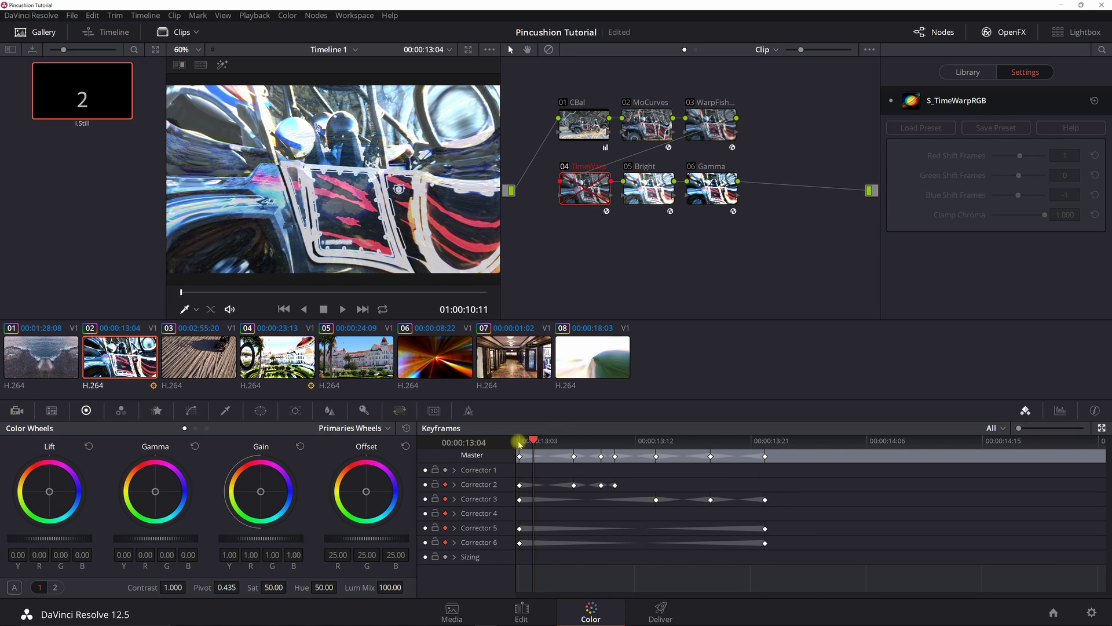
pyautogui.click(519, 443)
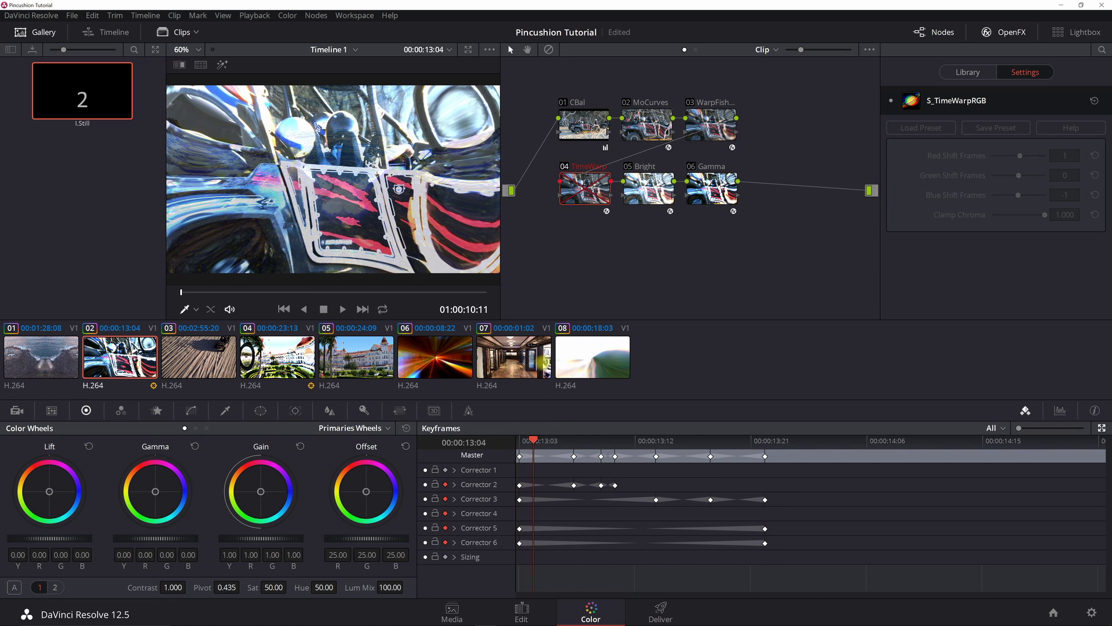
pyautogui.click(659, 171)
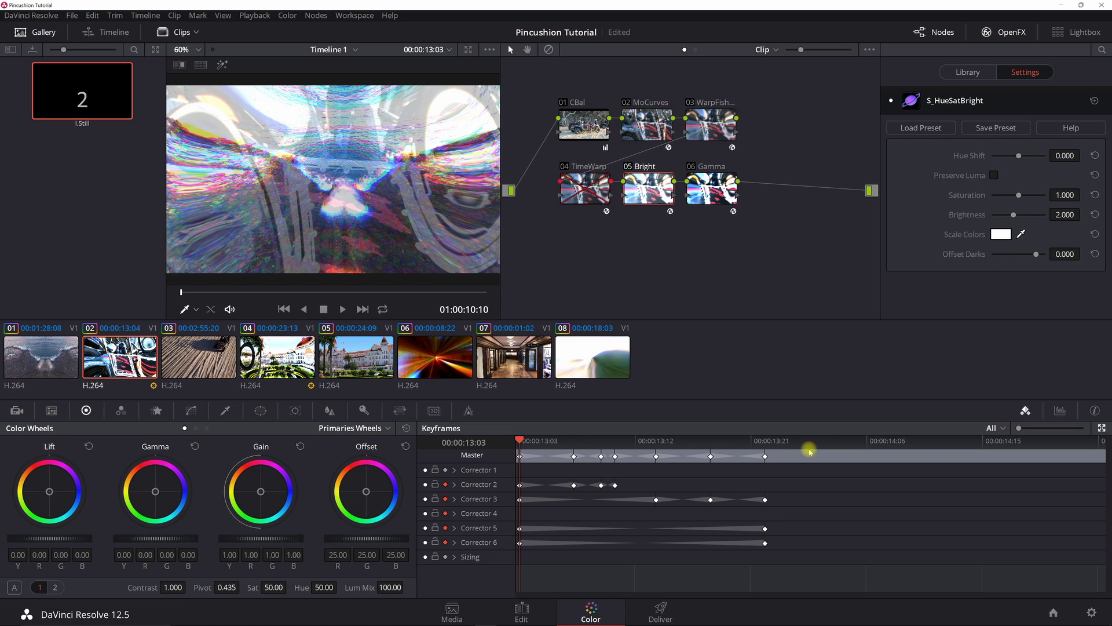
pyautogui.click(765, 440)
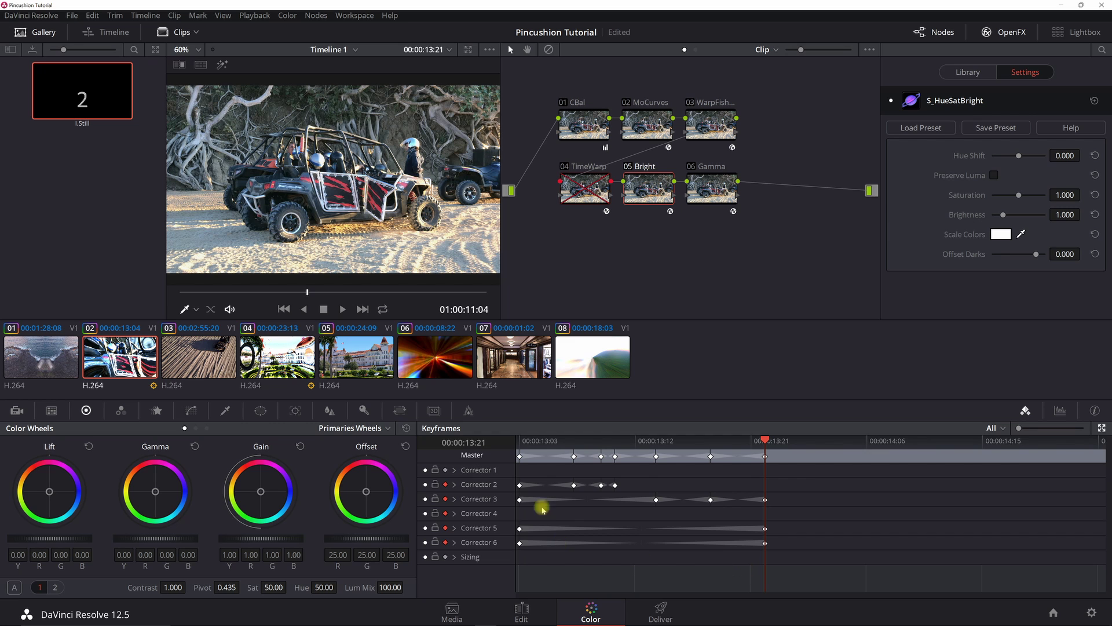
pyautogui.click(523, 441)
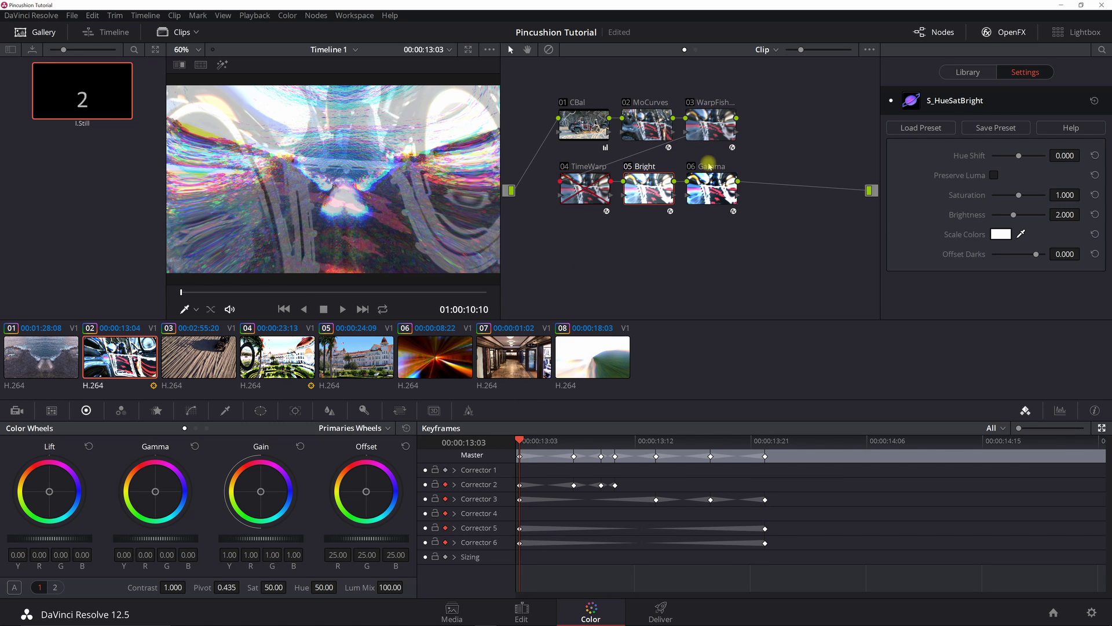
pyautogui.click(704, 183)
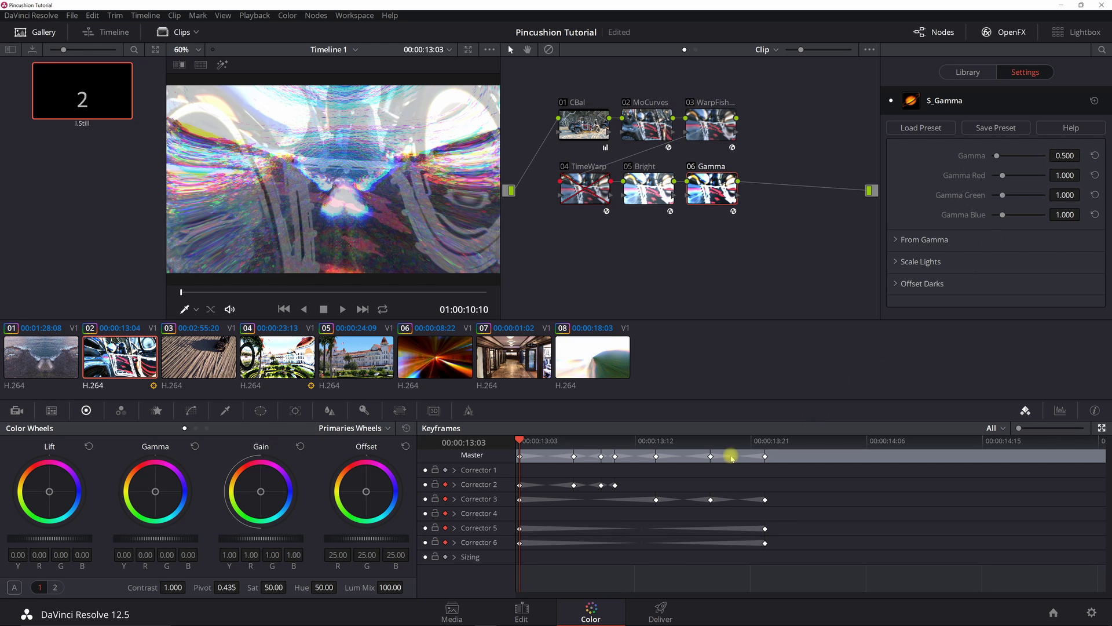
pyautogui.click(766, 442)
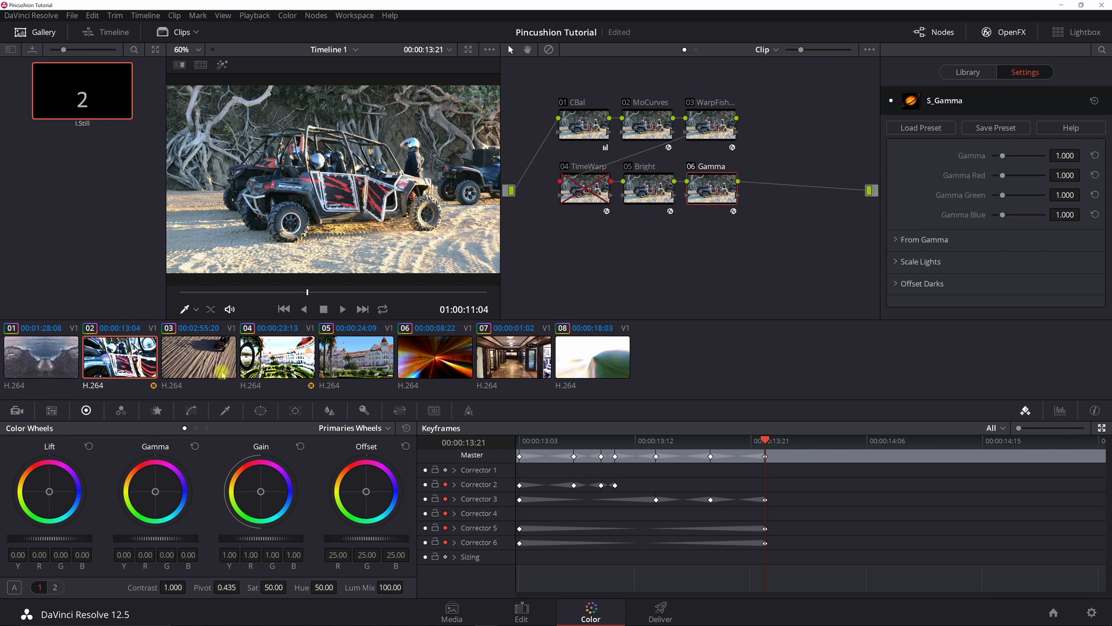
# Select clip 03, go to its final frame, and show node 02 MoCurves at Z Dist 0.300
pyautogui.click(205, 354)
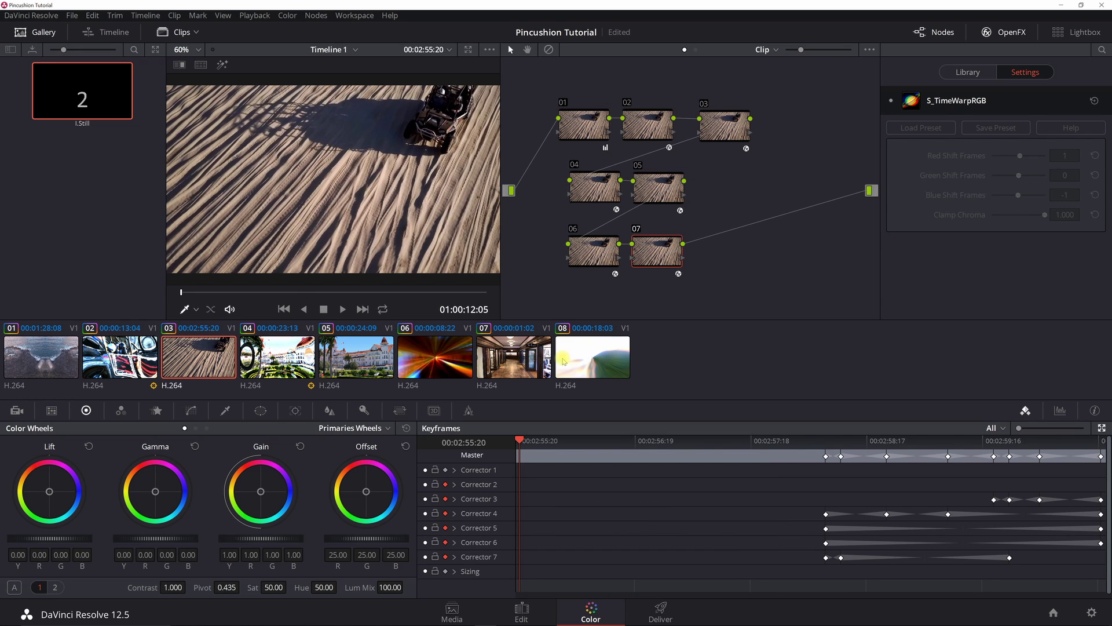
pyautogui.click(1097, 449)
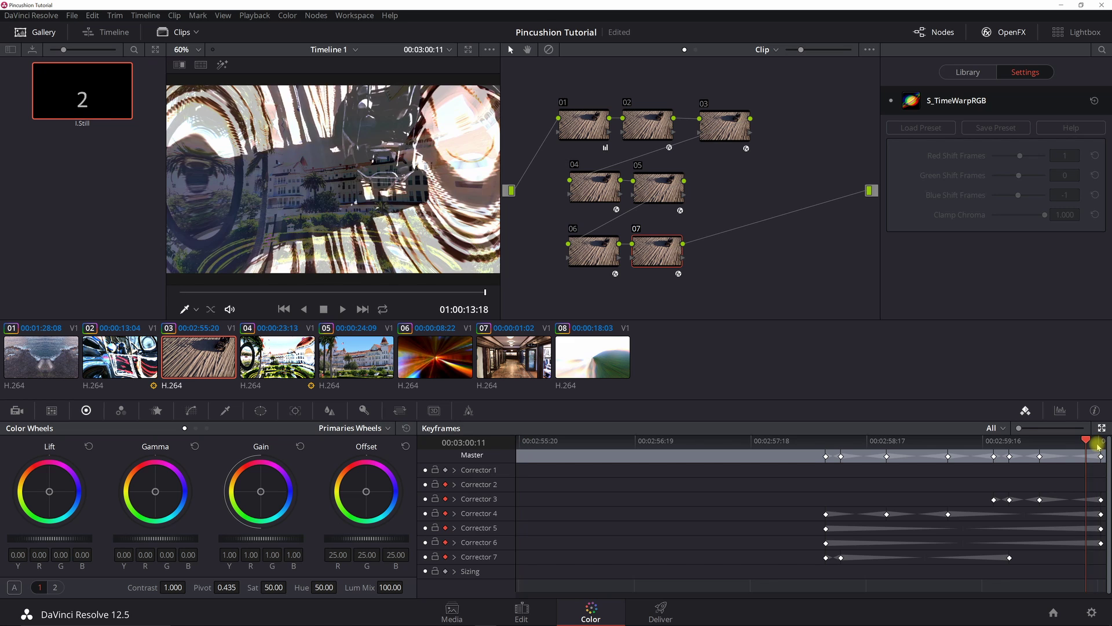
pyautogui.click(678, 113)
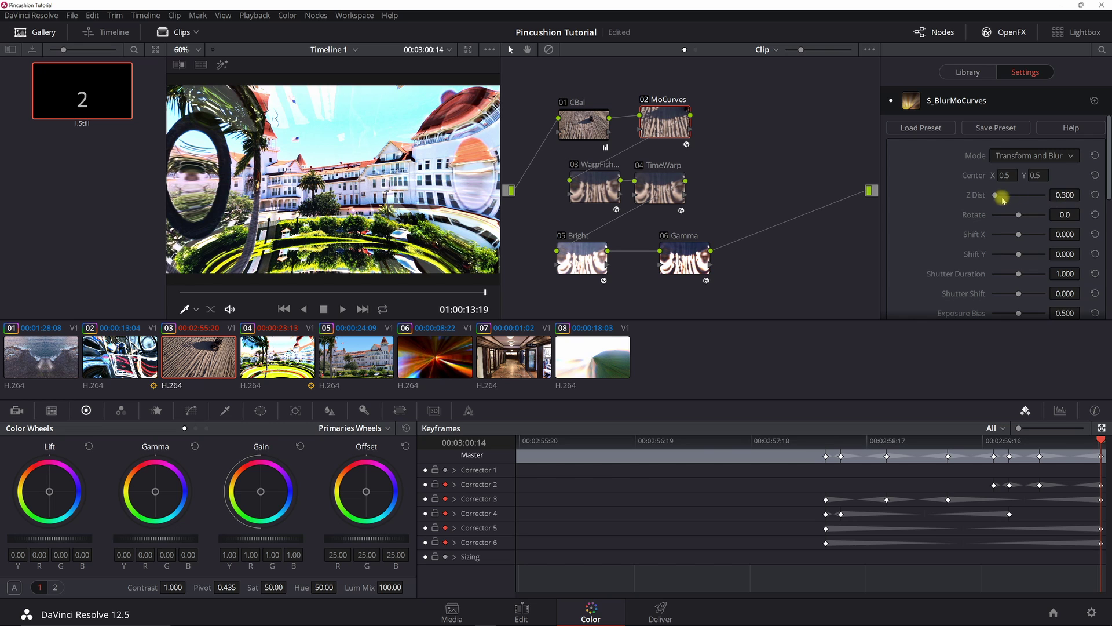
# Drag clip 03's S_BlurMoCurves Z Dist to 0.900, then check the keyframe near 02:59:16
pyautogui.scroll(-3, 1062, 216)
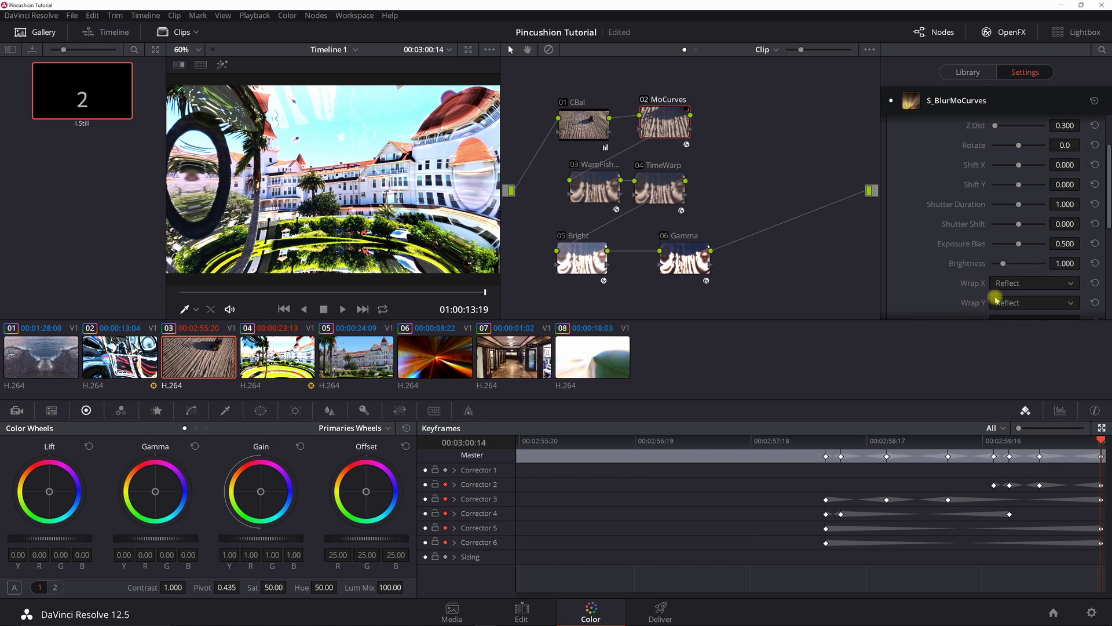
pyautogui.scroll(3, 998, 261)
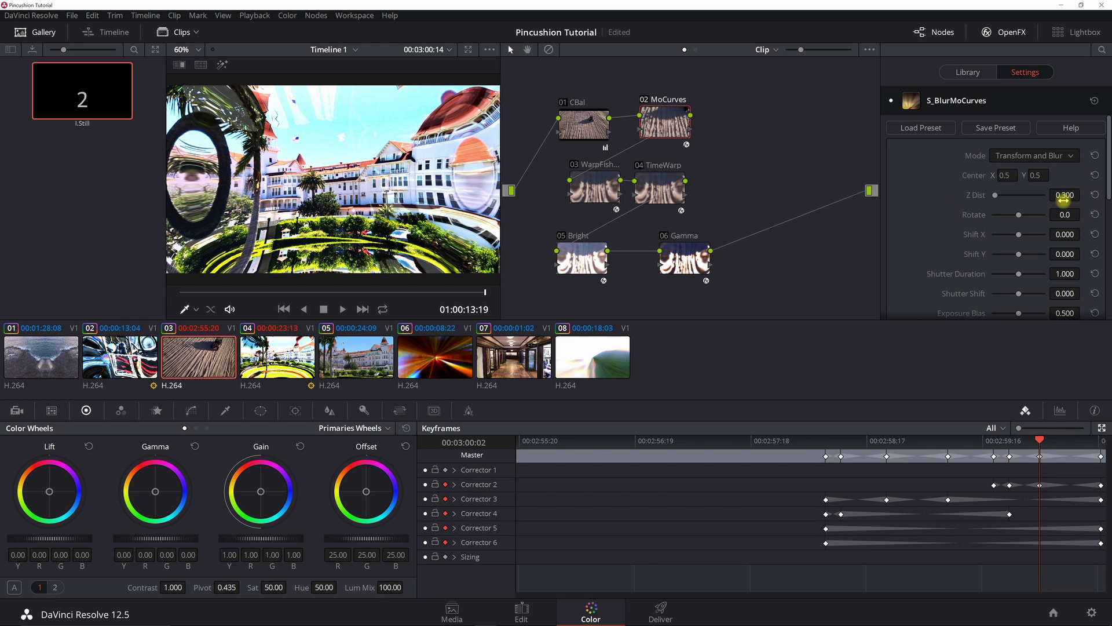
pyautogui.moveTo(1064, 200); pyautogui.dragTo(1049, 402)
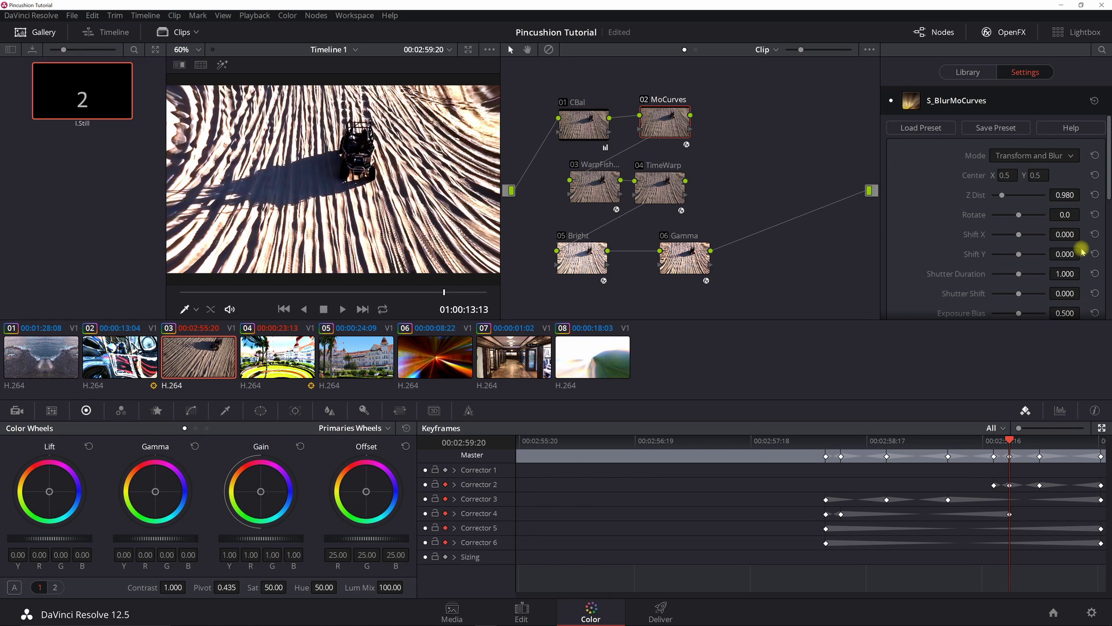
pyautogui.click(992, 444)
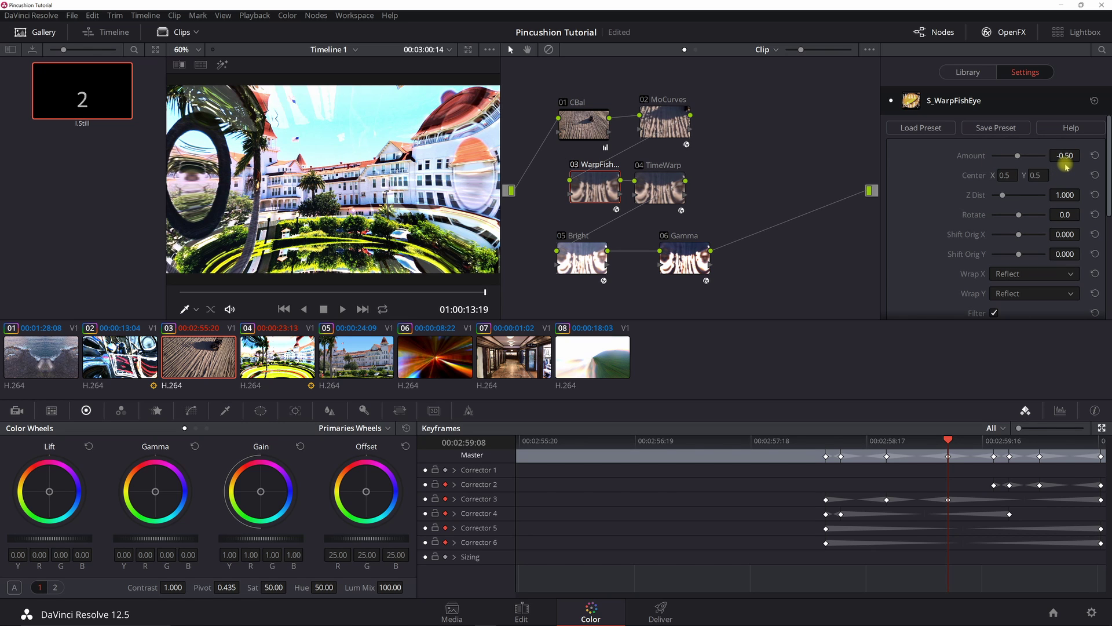
# Step back and confirm clip 03's fisheye Amount reads 0.00 at 02:58:08
pyautogui.press('space')
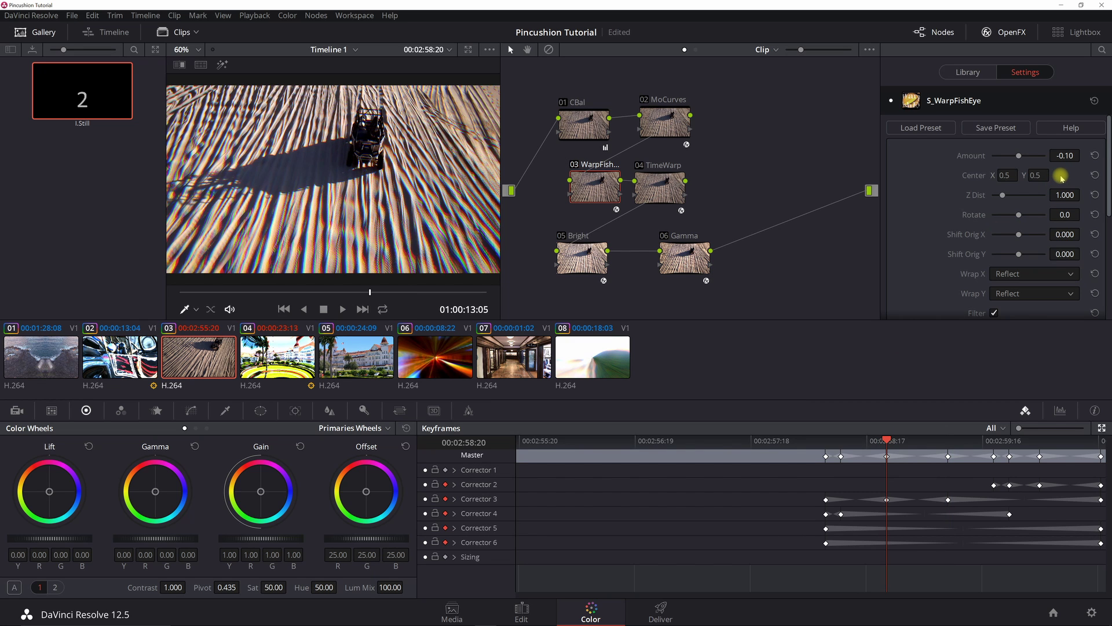
pyautogui.click(826, 445)
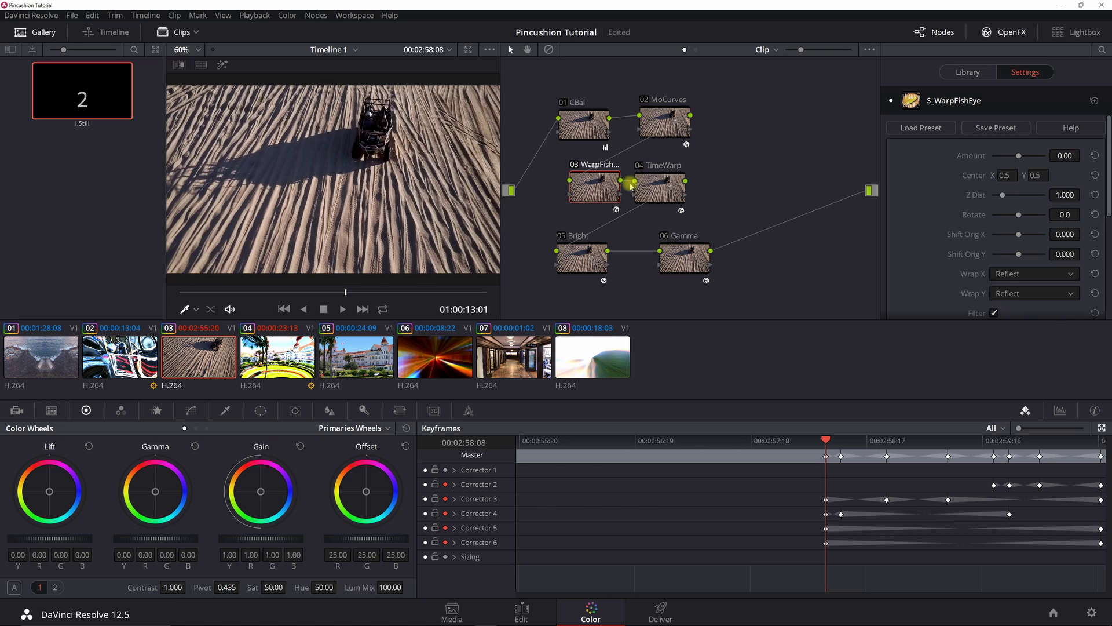
pyautogui.click(653, 180)
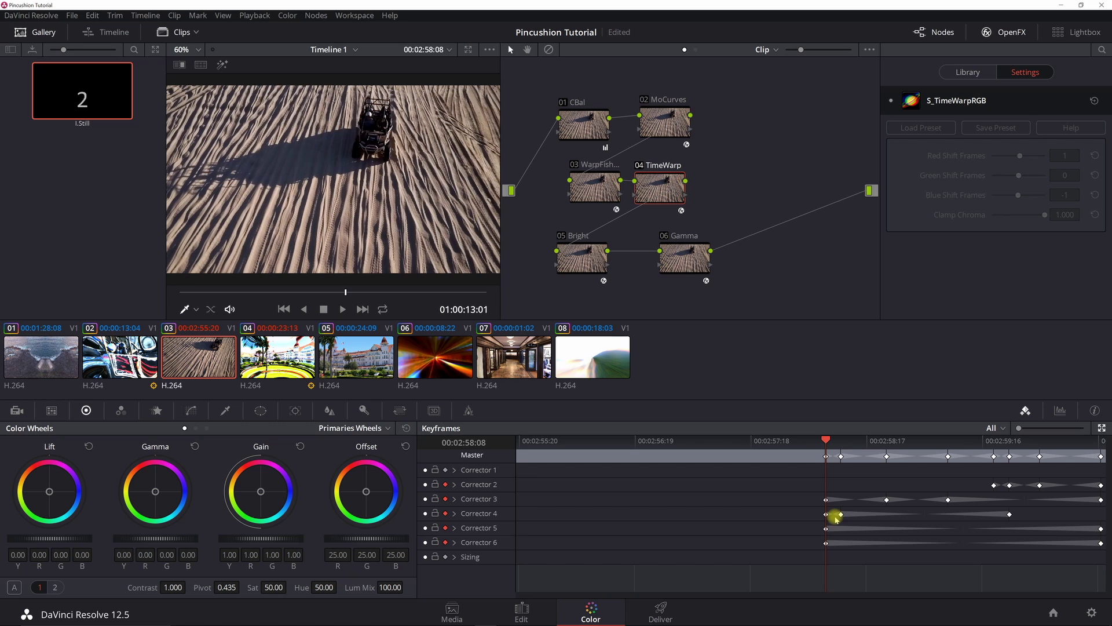
# Check S_TimeWarpRGB at 02:59:20 and 02:58:11, confirming the RGB shift is active by 02:58:14
pyautogui.click(1010, 442)
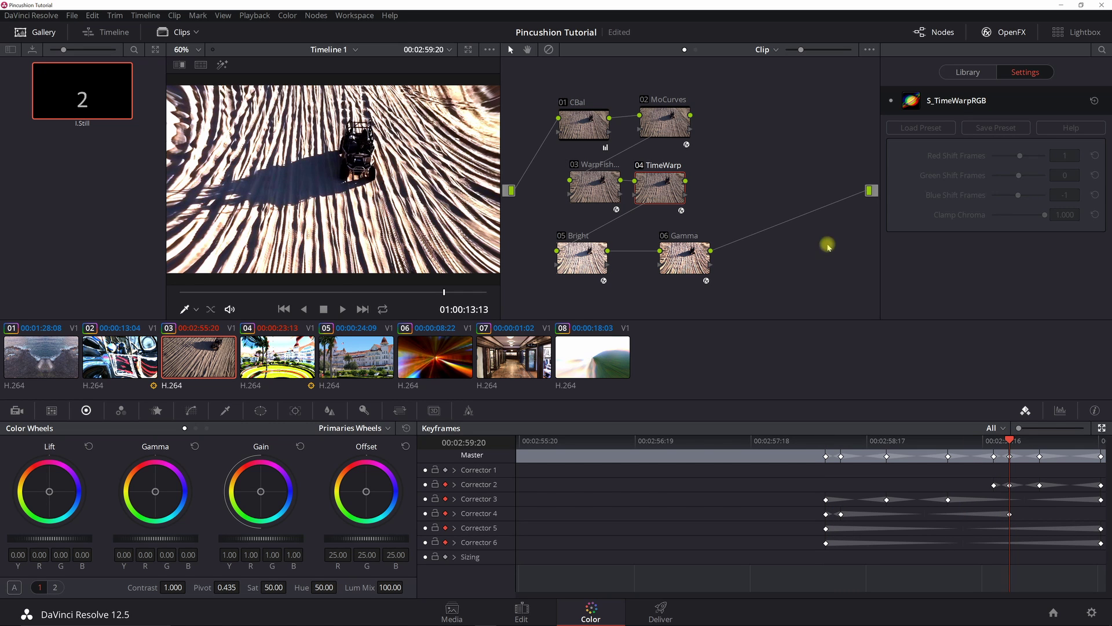
pyautogui.click(841, 456)
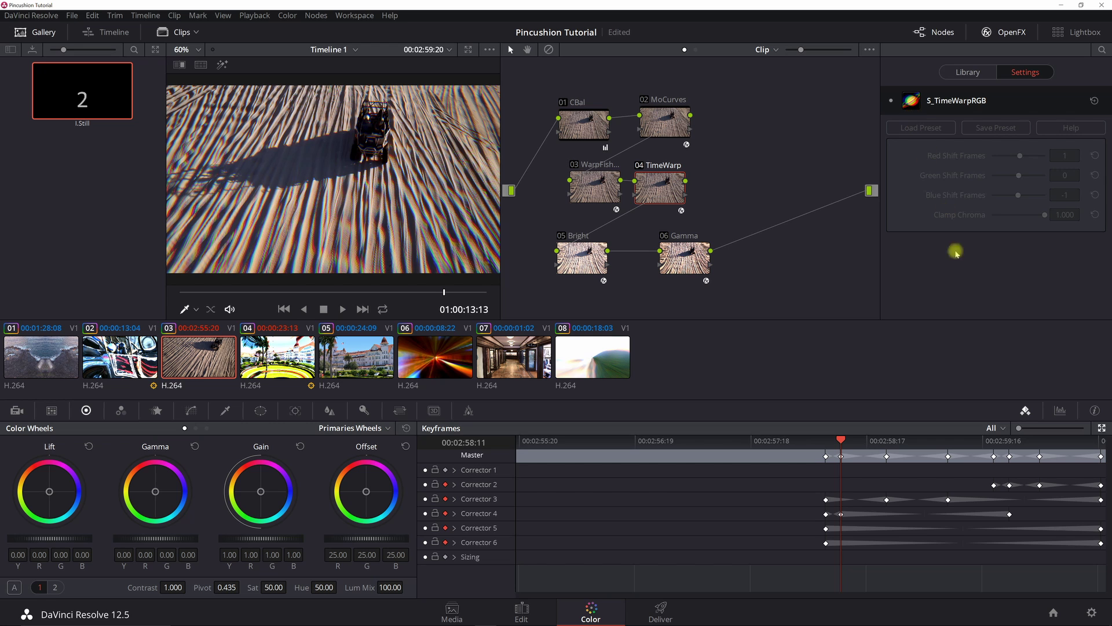
pyautogui.press('Right')
pyautogui.press('Right')
pyautogui.press('Right')
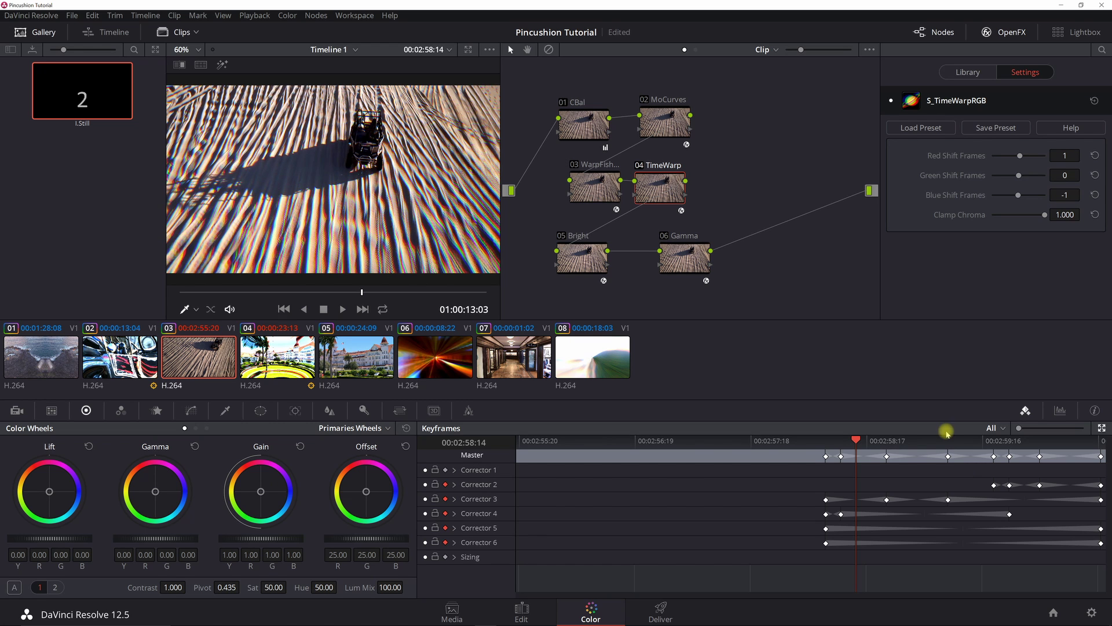
pyautogui.click(579, 254)
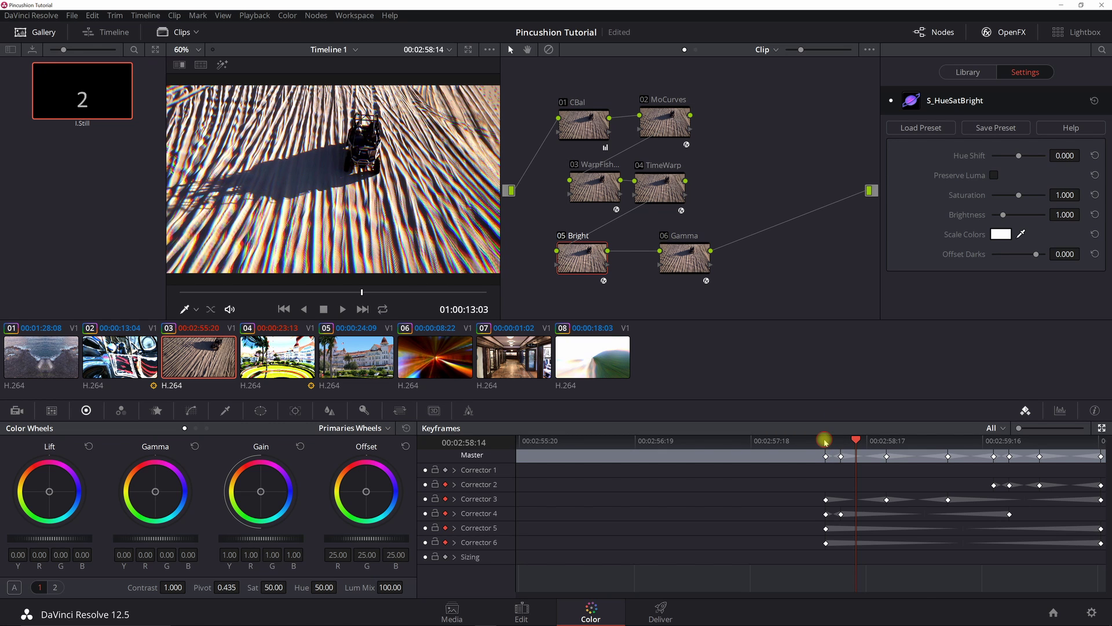
# Check brightness at 02:58:07 and the Corrector 6 gamma keyframe, then switch to hotel clip 04
pyautogui.click(824, 440)
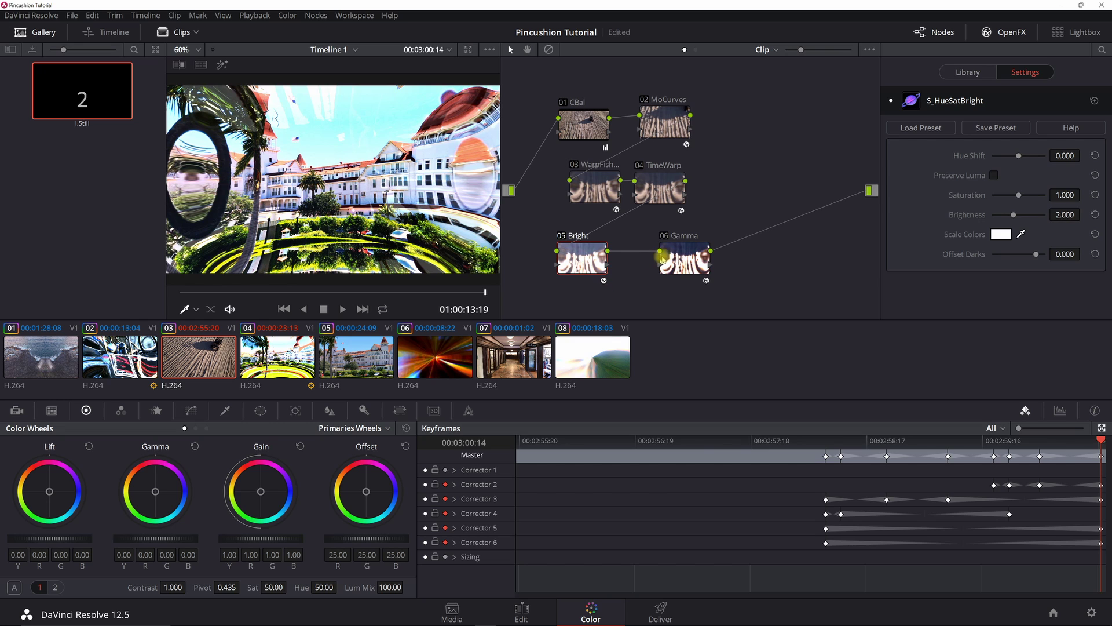
pyautogui.click(677, 252)
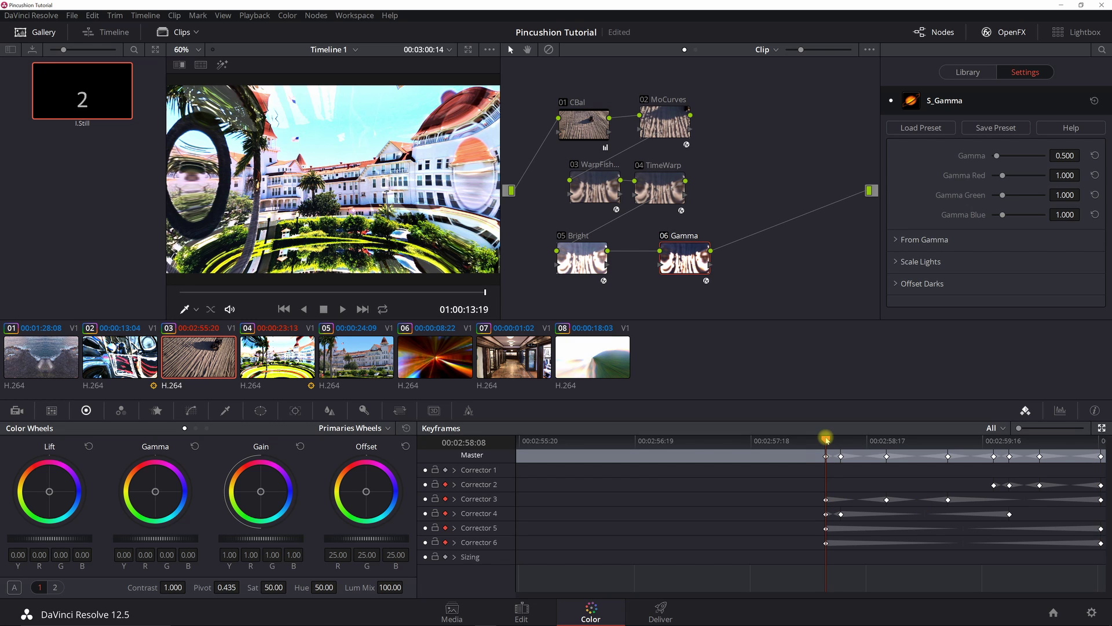
pyautogui.click(826, 544)
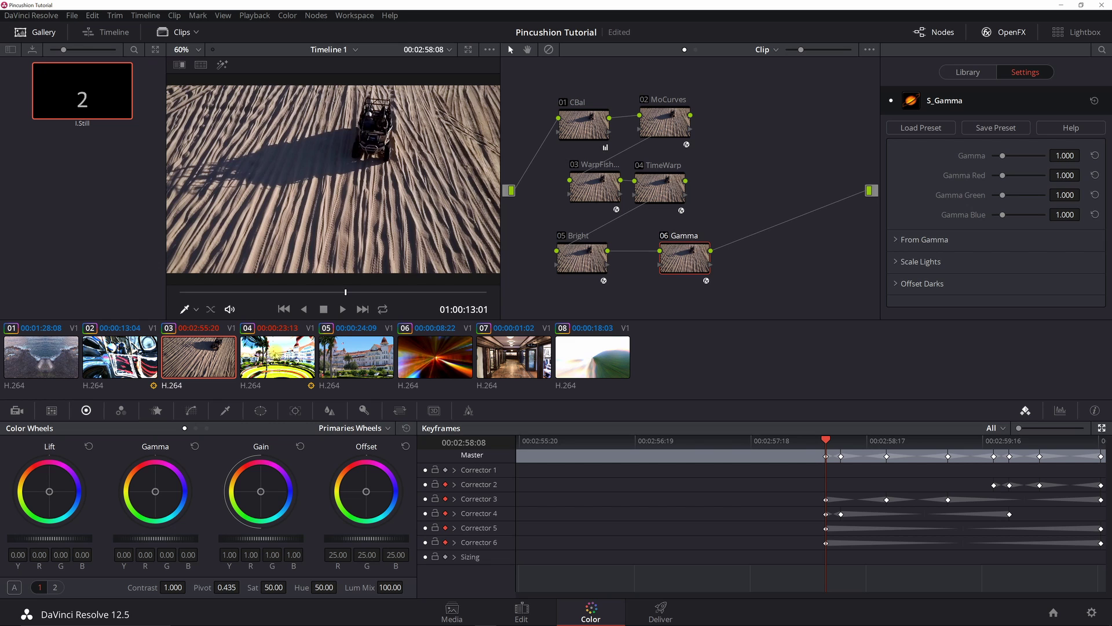
pyautogui.click(269, 346)
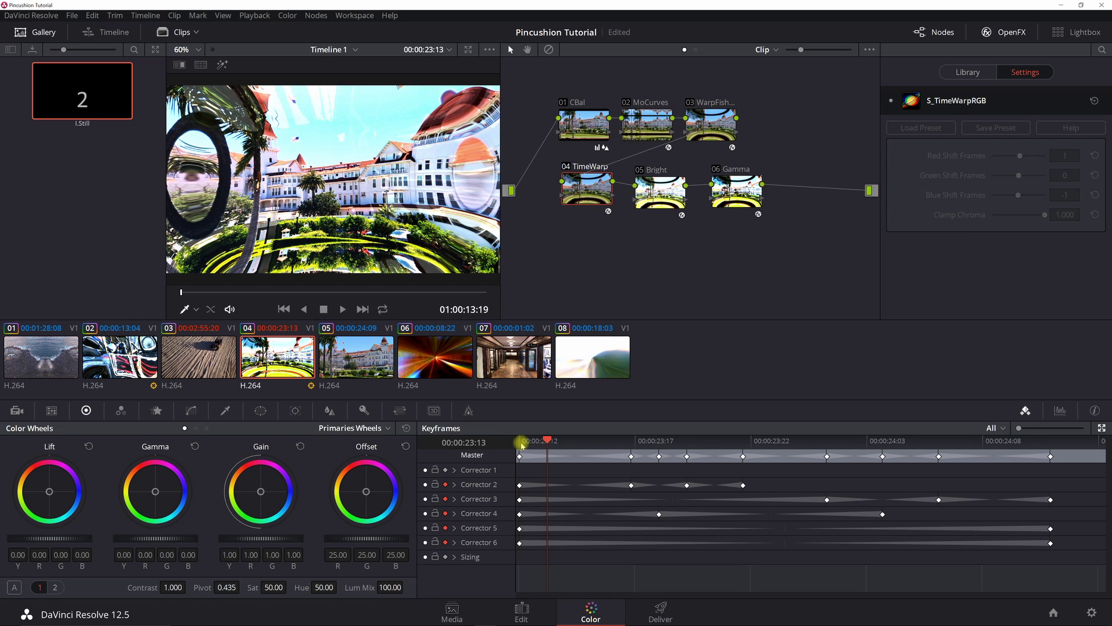
# Step through clip 04's MoCurves blur keyframes as Z Dist eases from 1.150 to 1.000 at 23:20
pyautogui.click(650, 124)
pyautogui.press('Left')
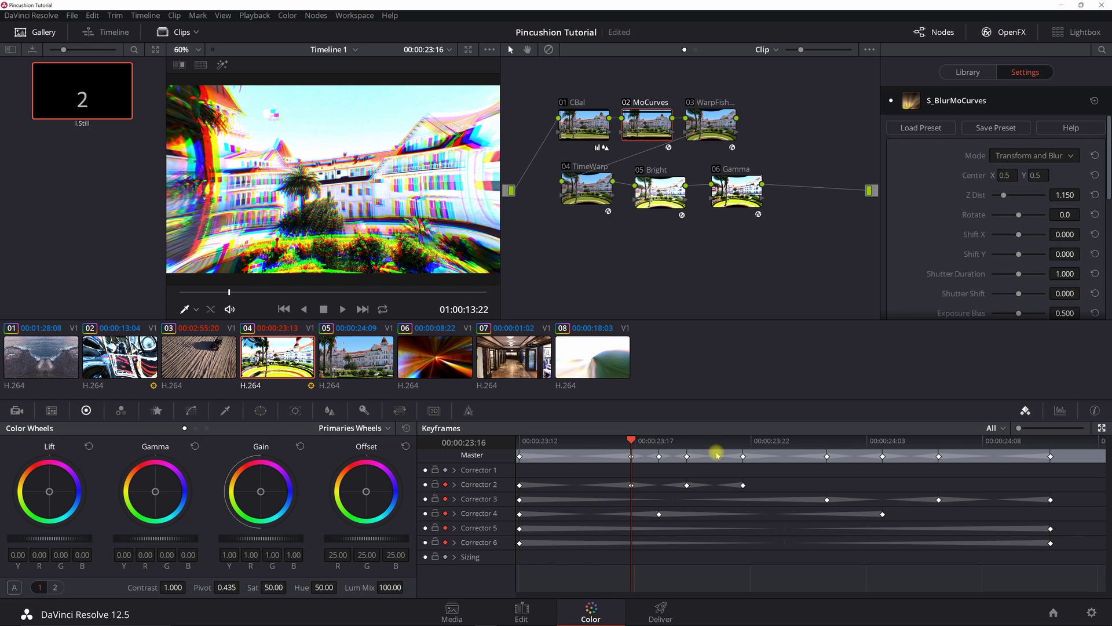
pyautogui.press(']')
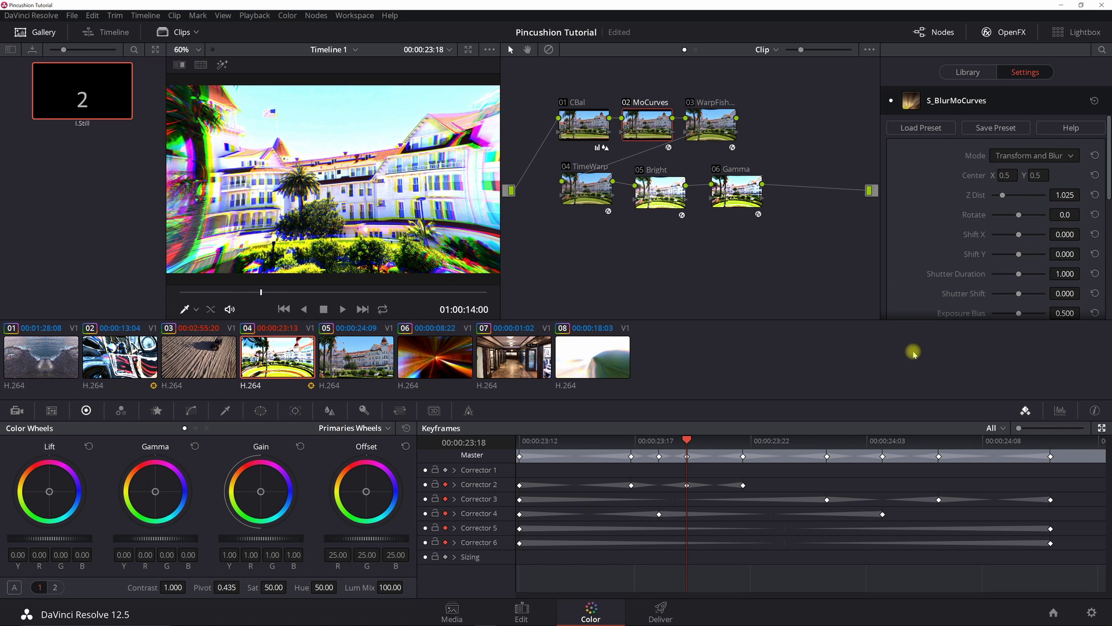
pyautogui.press('Right')
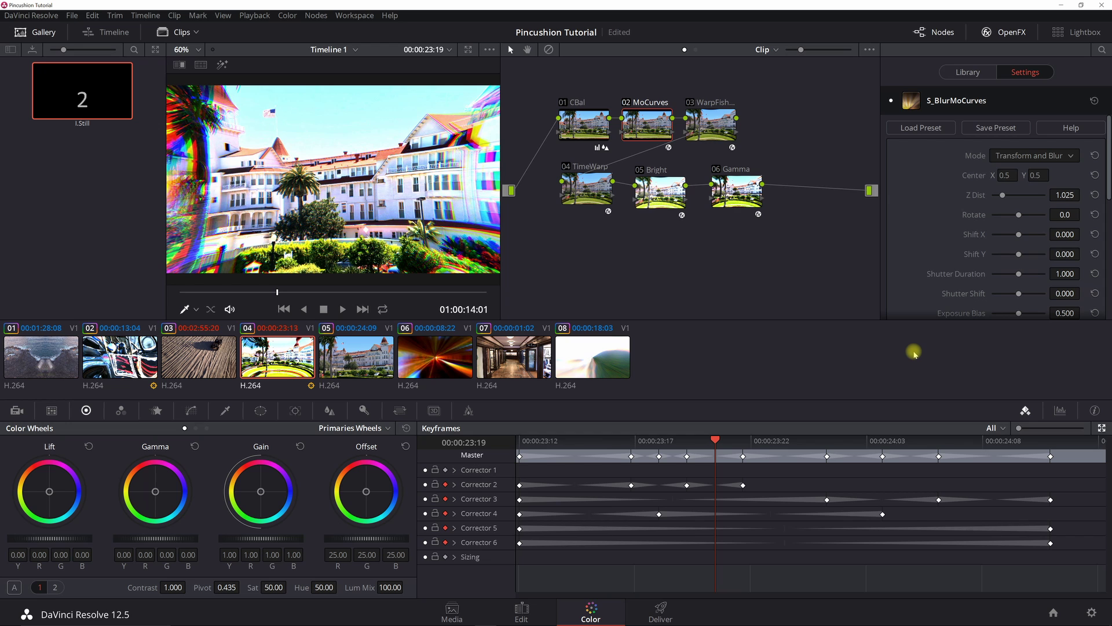
pyautogui.press('Right')
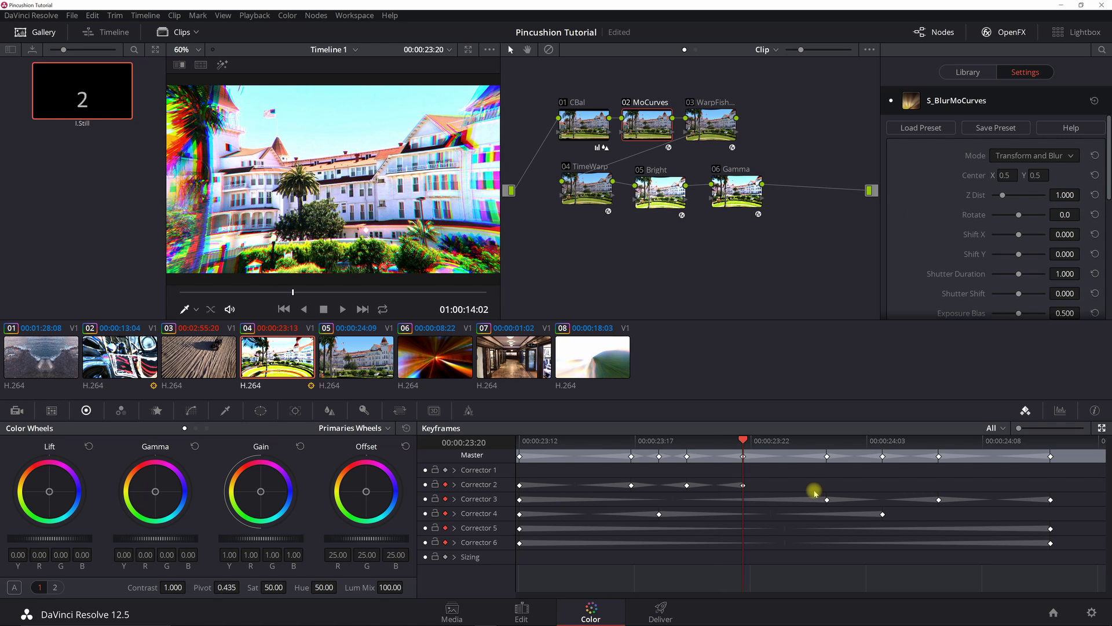
pyautogui.click(709, 115)
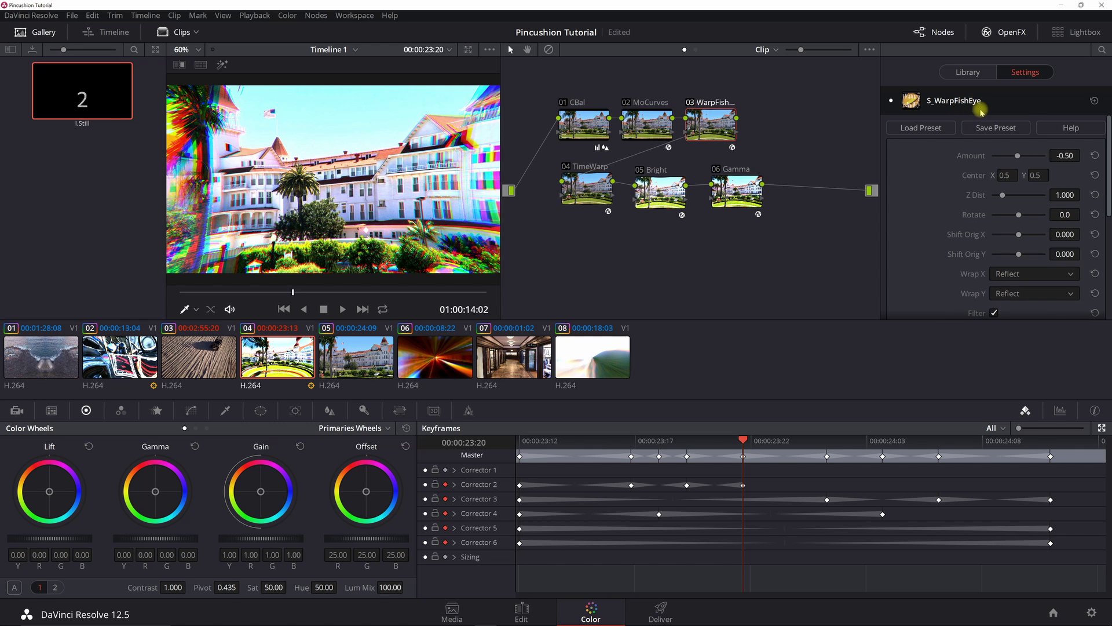
# Preview clip 04's fisheye warp from its first frame through 23:15 and 23:16
pyautogui.click(543, 442)
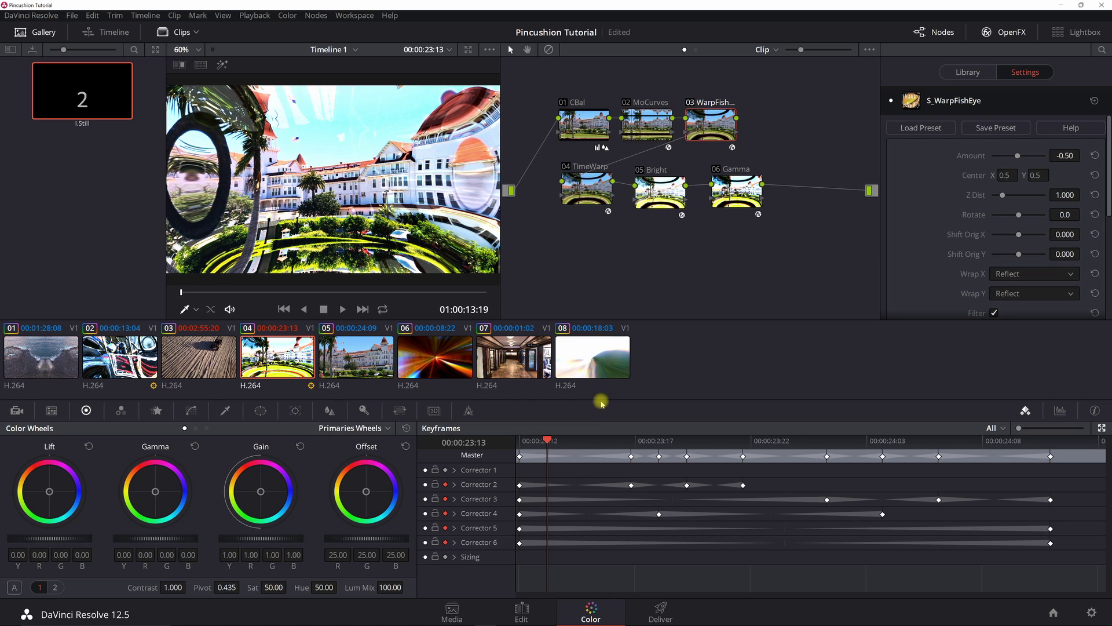
pyautogui.press('Left')
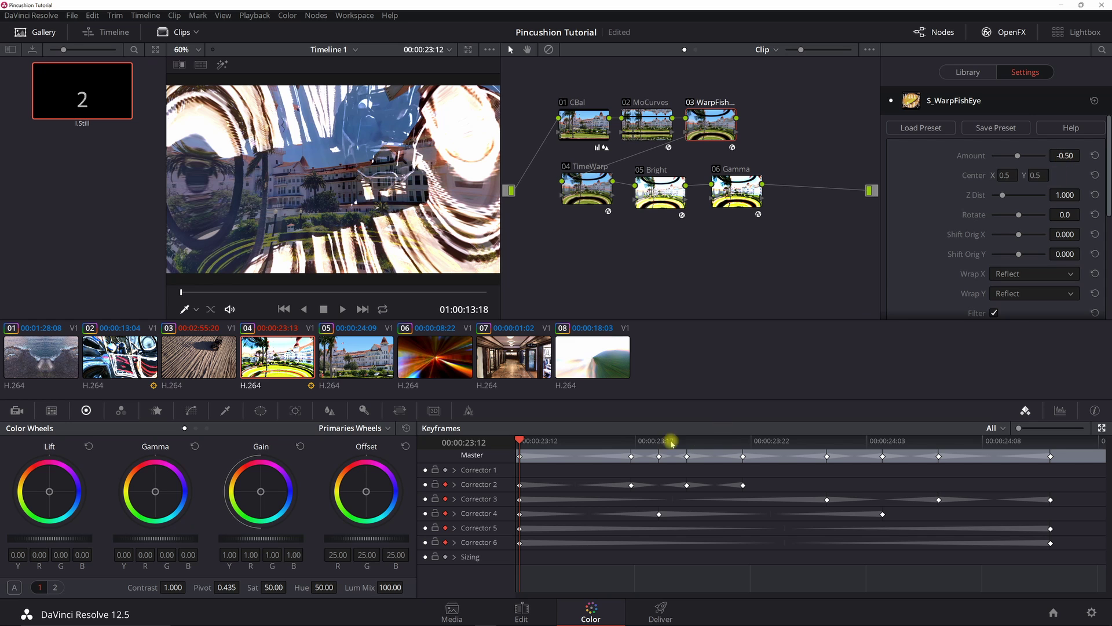
pyautogui.click(625, 442)
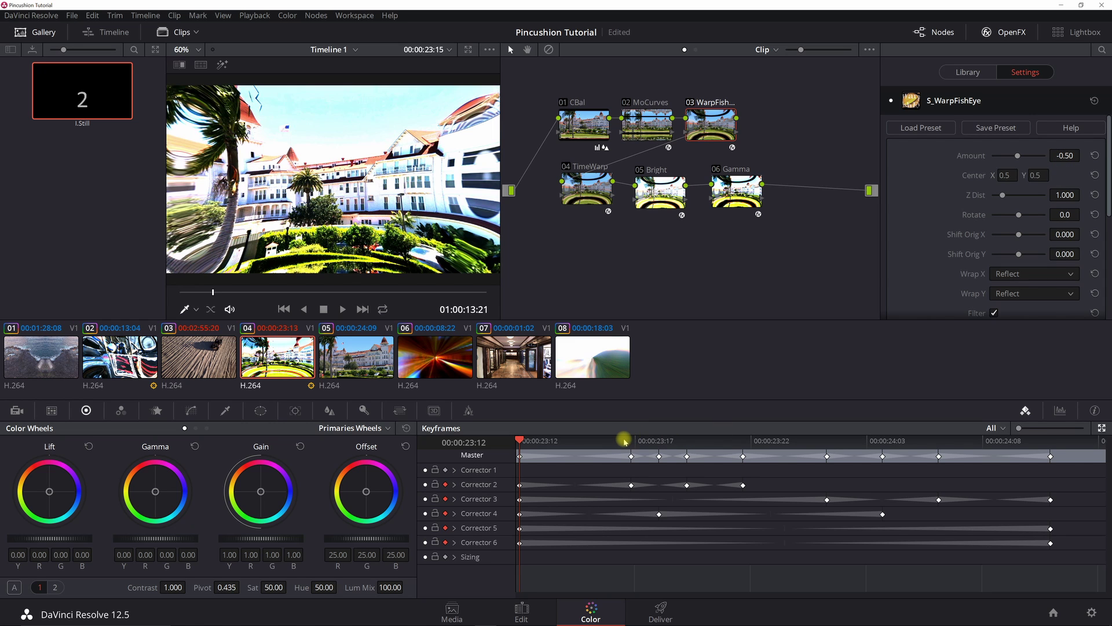
pyautogui.click(628, 441)
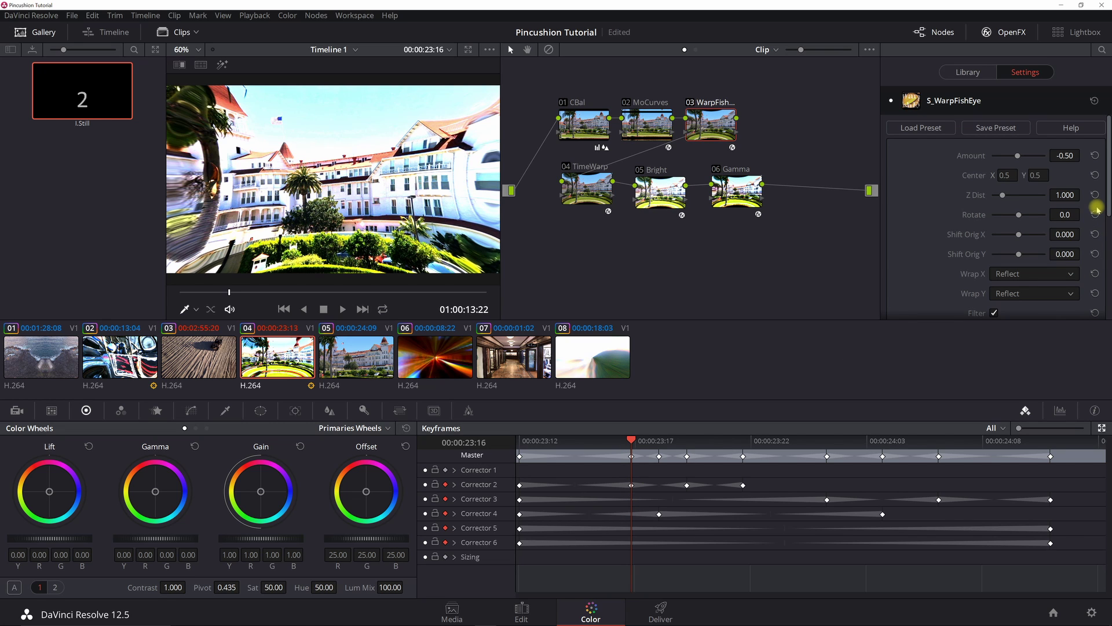
# Set the fisheye Amount to -0.10 at 23:23, checking it tapers to 0.00 by 24:07
pyautogui.click(827, 438)
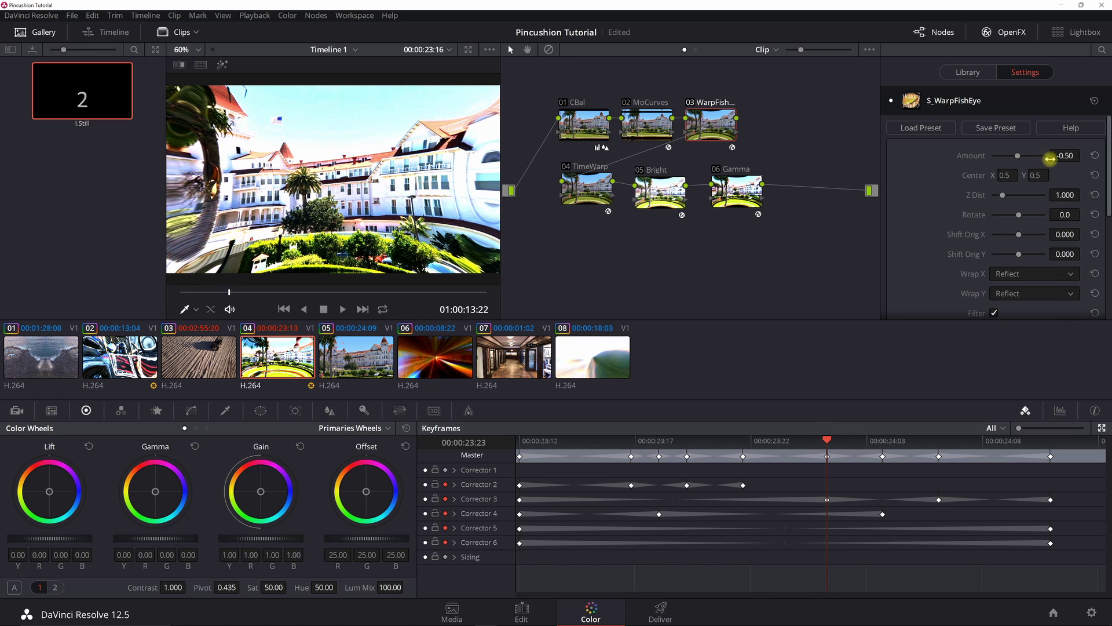
pyautogui.moveTo(1058, 159); pyautogui.dragTo(1067, 160)
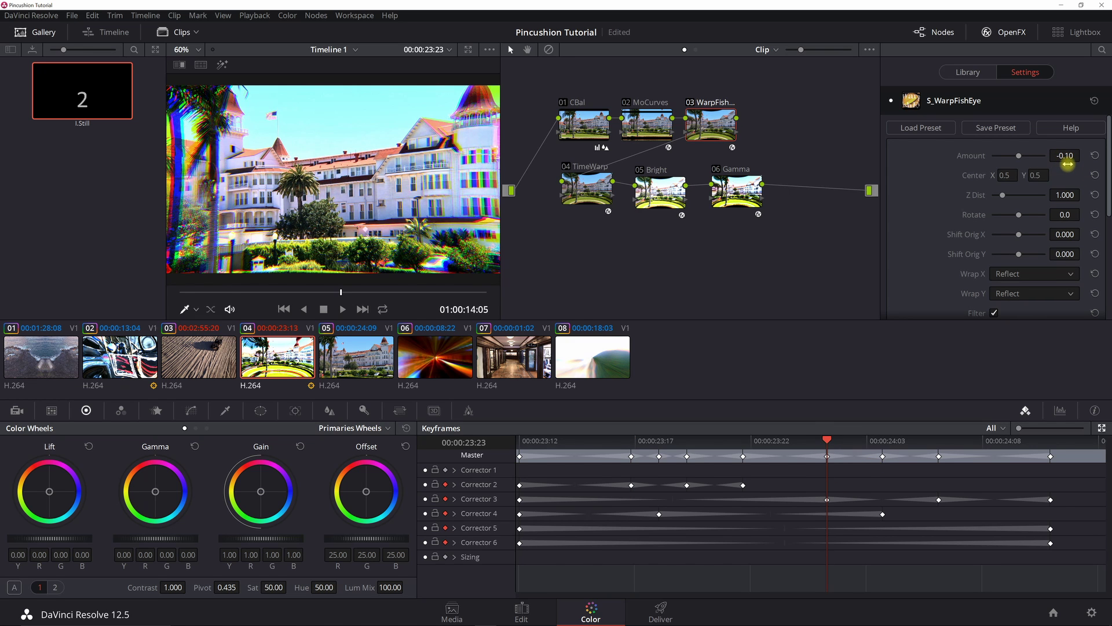
pyautogui.click(939, 441)
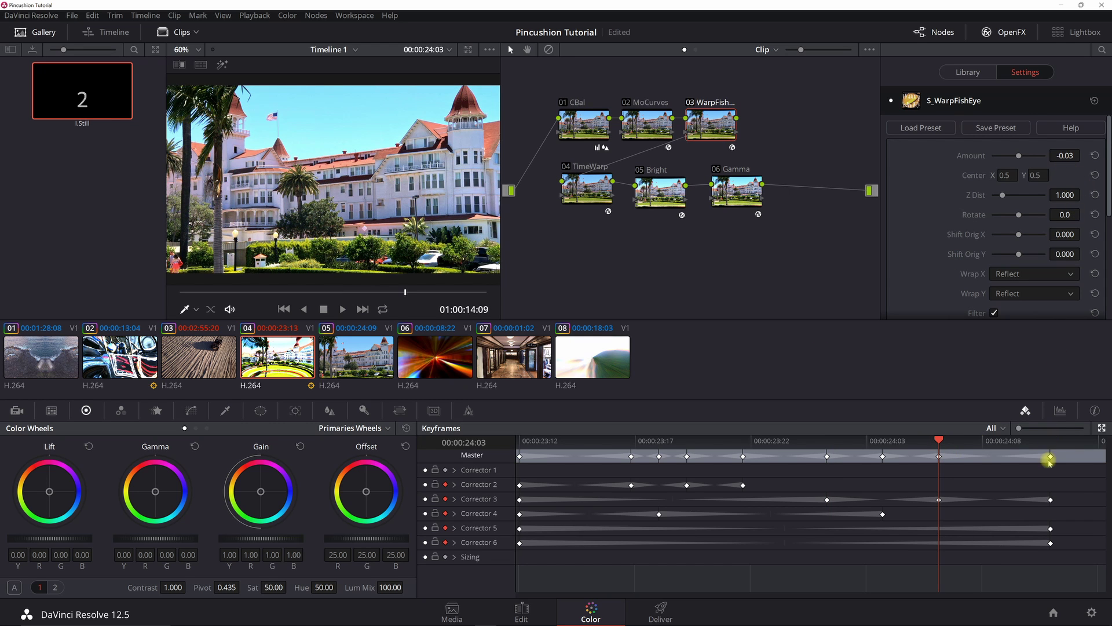
pyautogui.click(1051, 441)
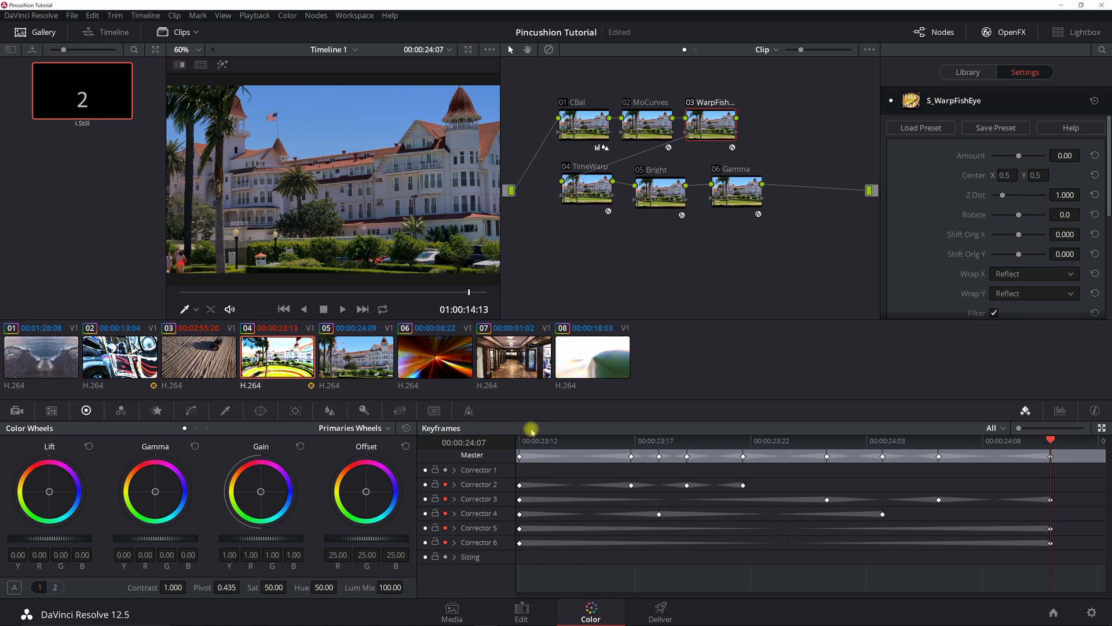
pyautogui.click(521, 442)
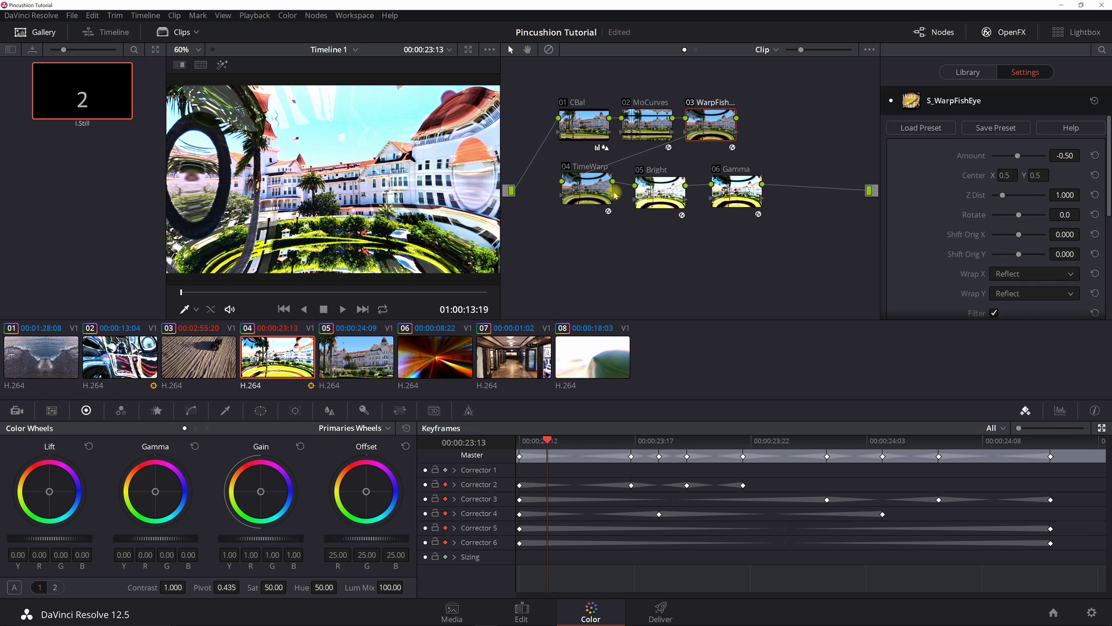
pyautogui.click(594, 193)
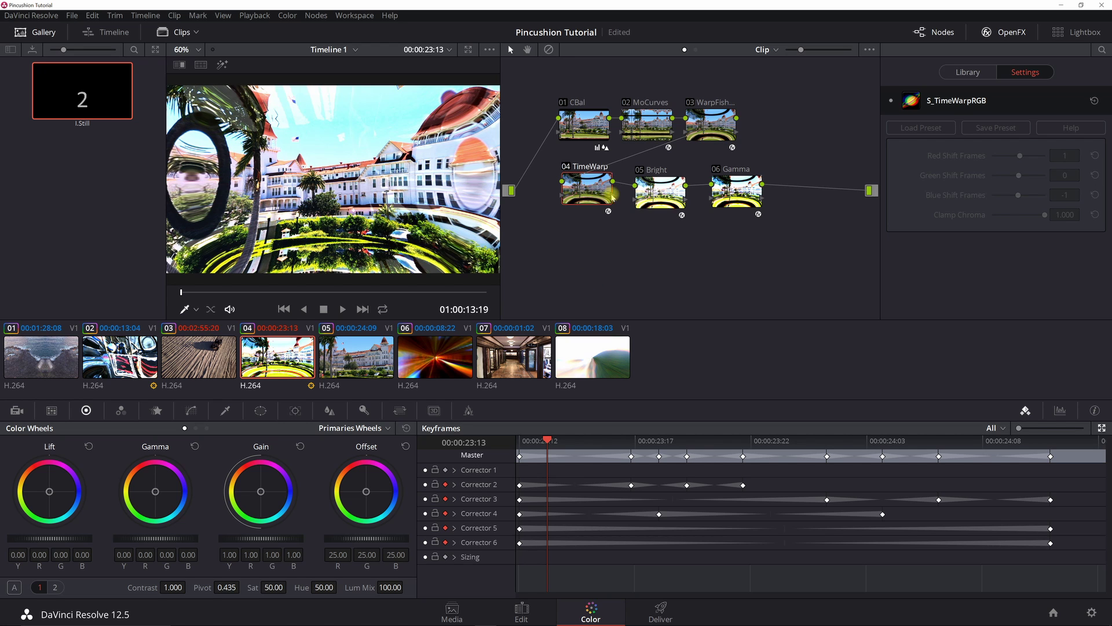
# Toggle between 23:16 and 23:17 to confirm clip 04's RGB split starts at 23:17, also checking 24:01
pyautogui.press('Left')
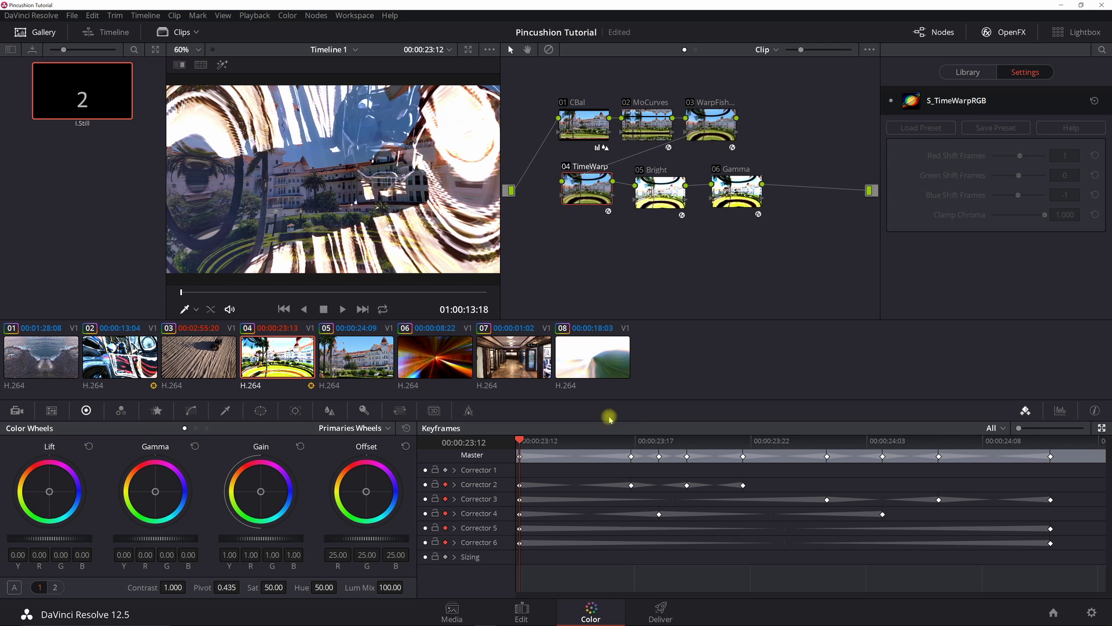
pyautogui.click(632, 441)
pyautogui.press('Right')
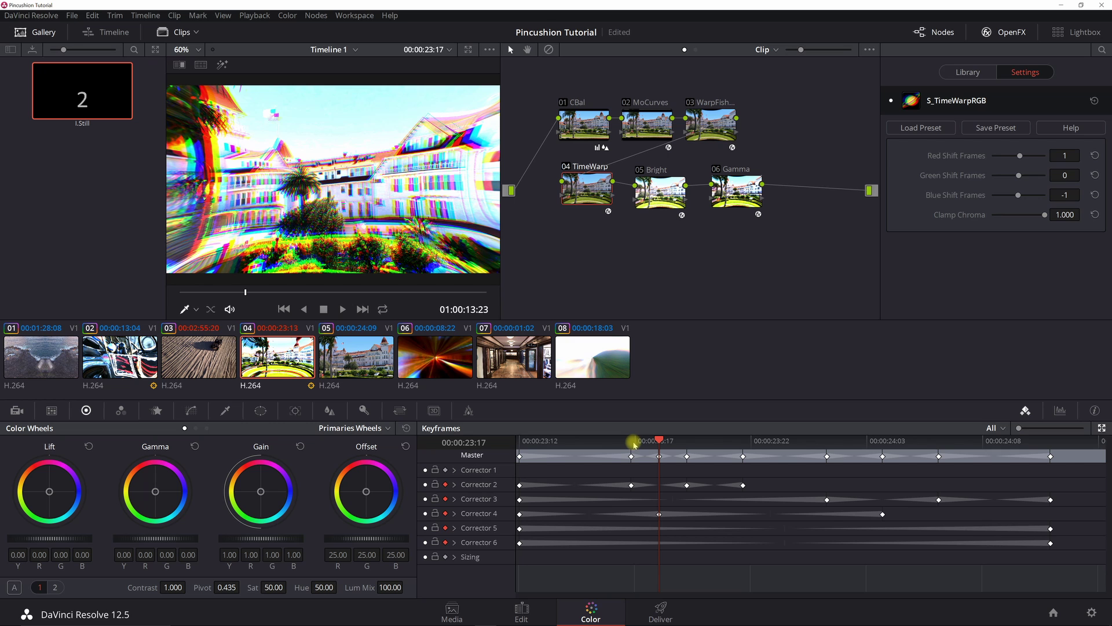
pyautogui.press('Left')
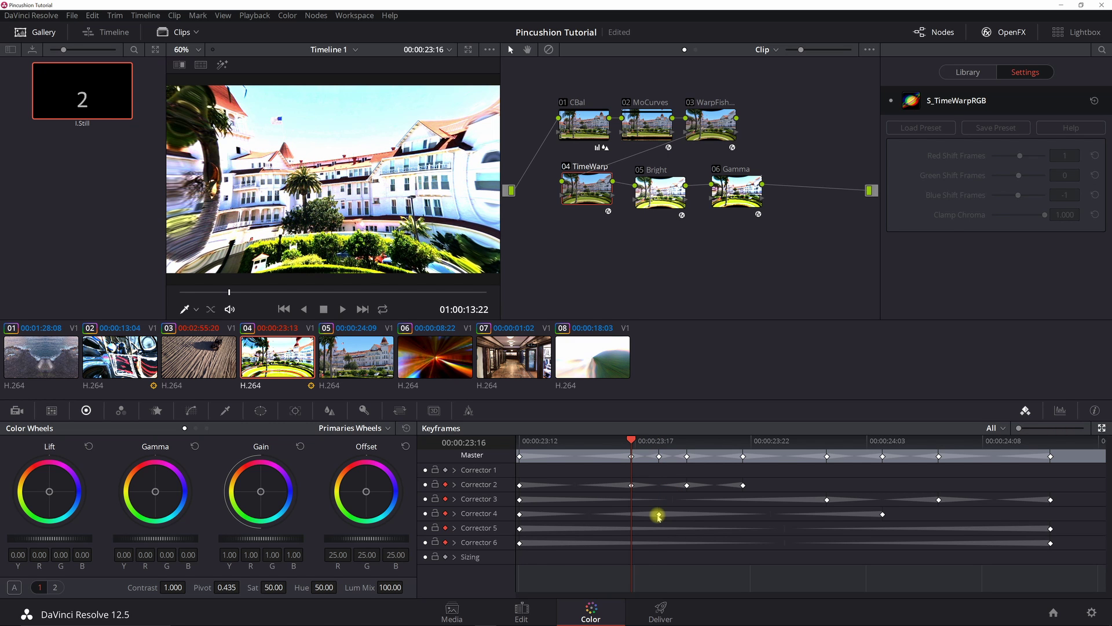
pyautogui.press('Right')
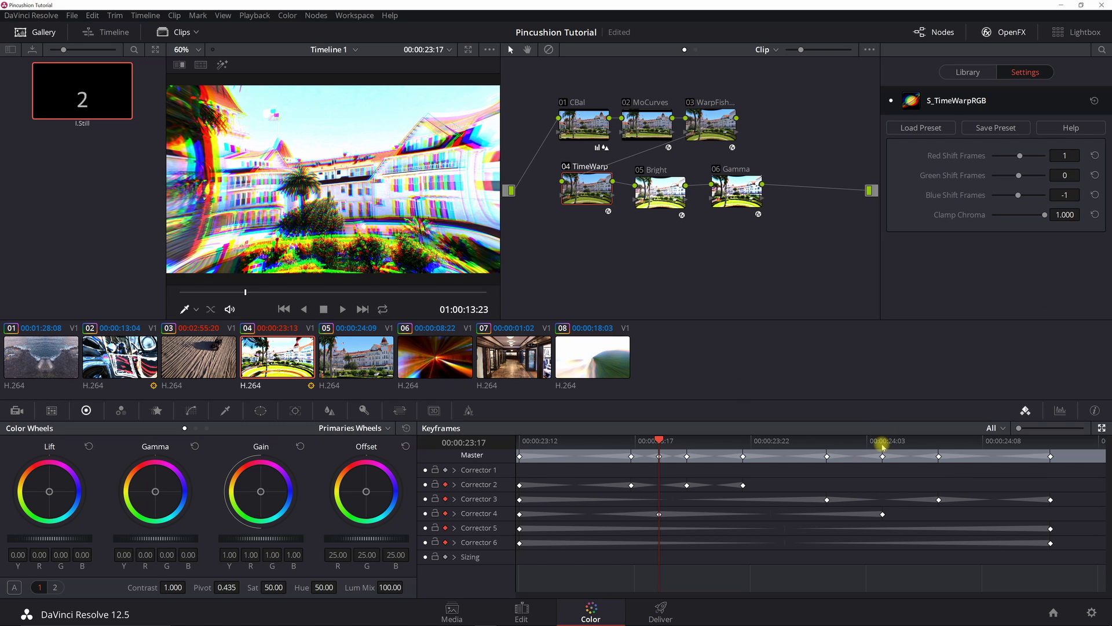
pyautogui.click(882, 445)
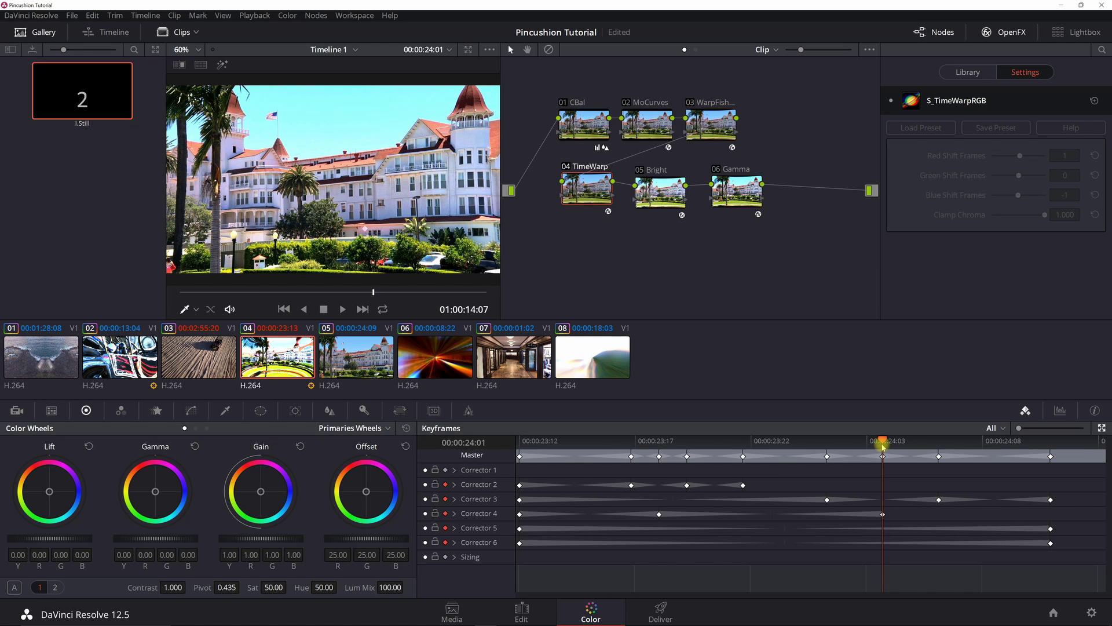
pyautogui.click(521, 445)
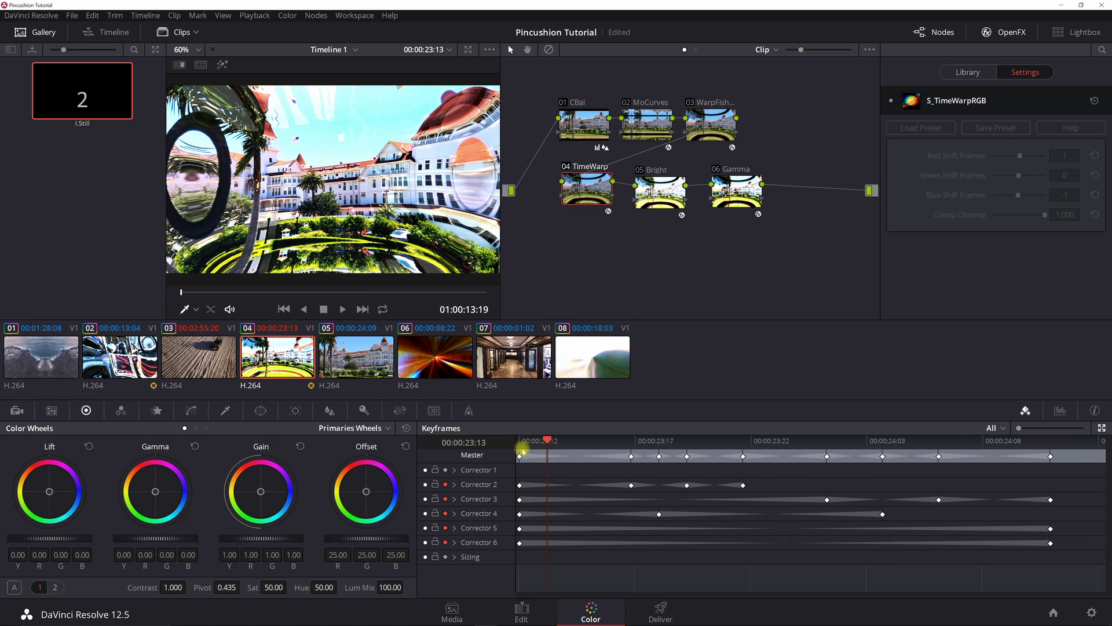
pyautogui.click(521, 442)
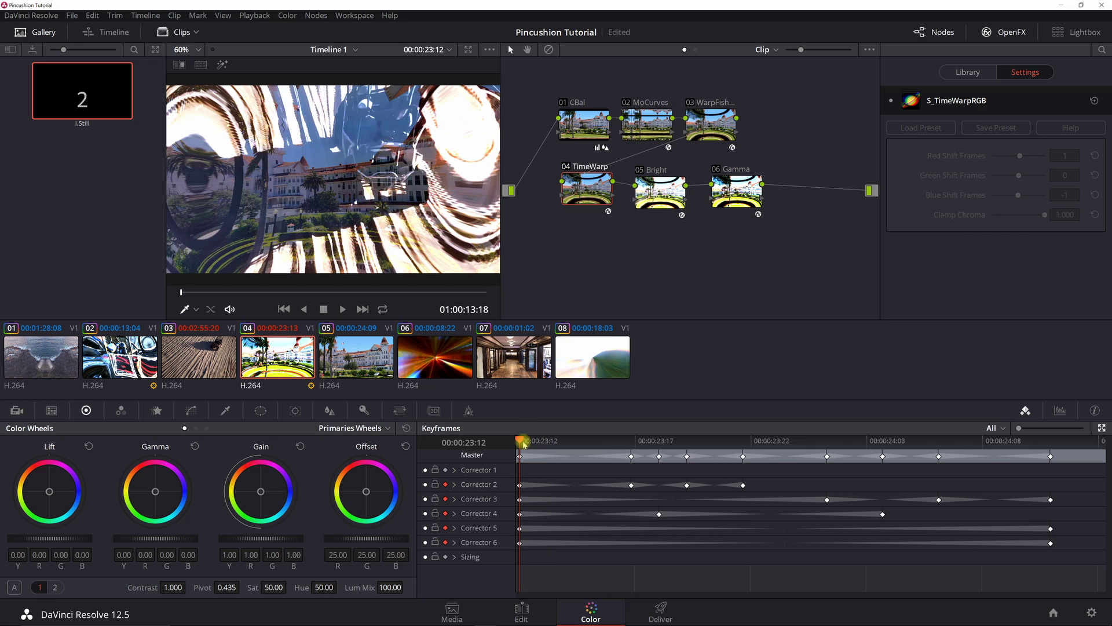
pyautogui.click(654, 188)
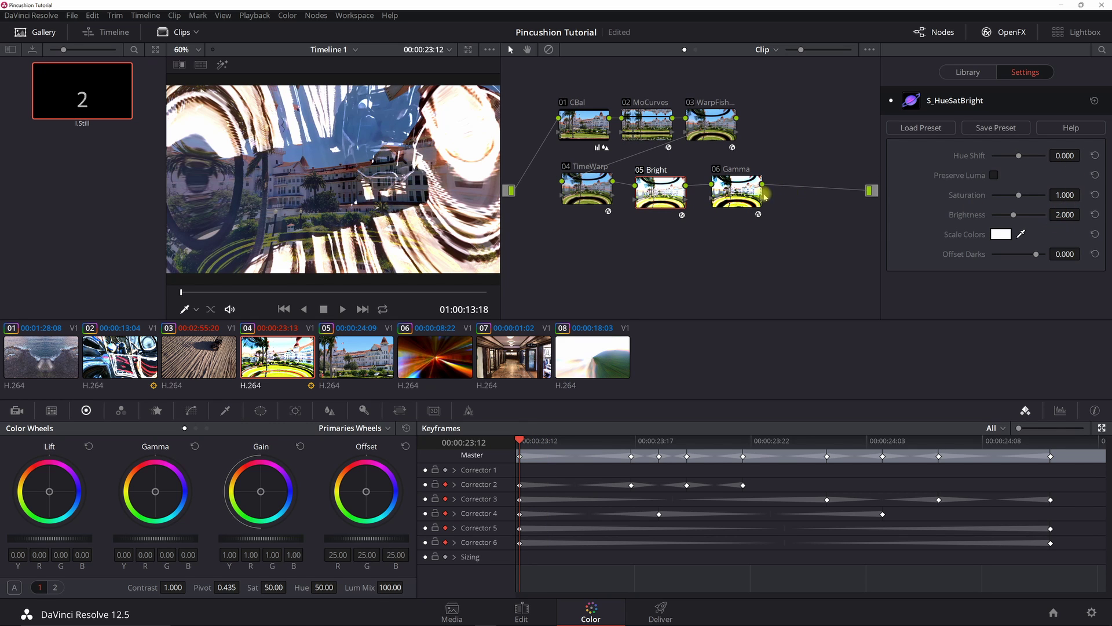
# Confirm at 24:07 that clip 04's gamma reads 1.000 and brightness has dropped from 2.000 to 1.000
pyautogui.click(727, 184)
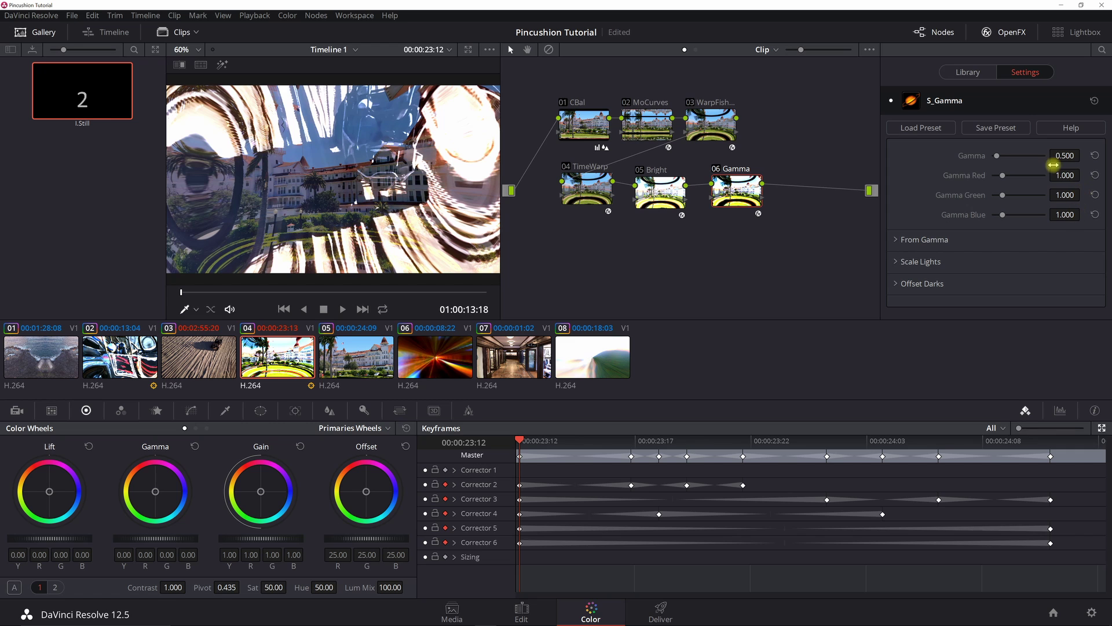
pyautogui.click(1050, 442)
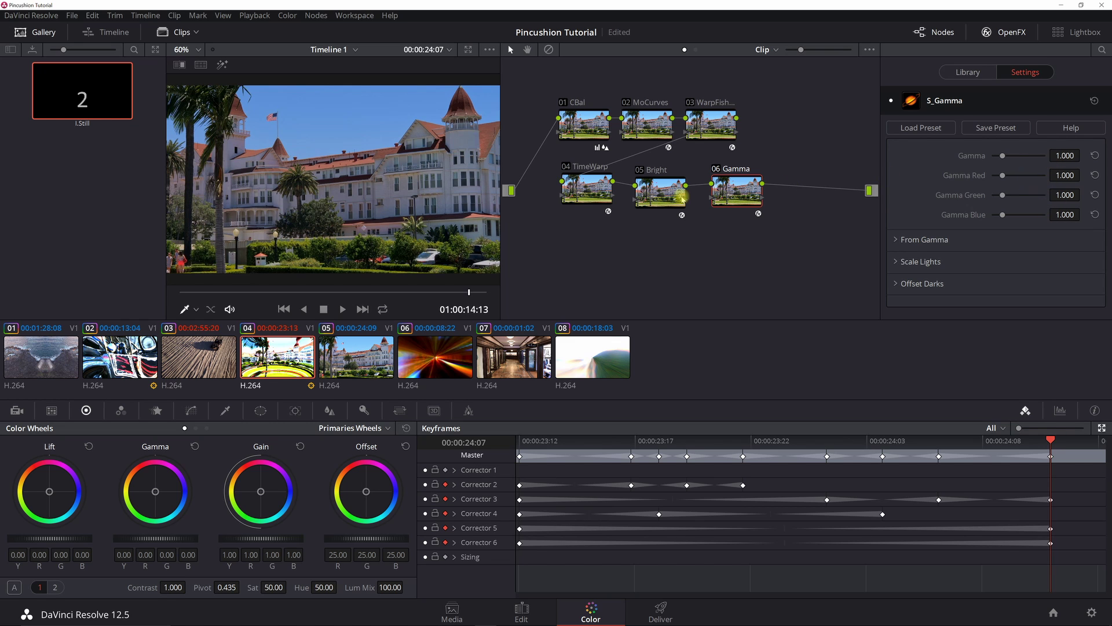
pyautogui.click(659, 191)
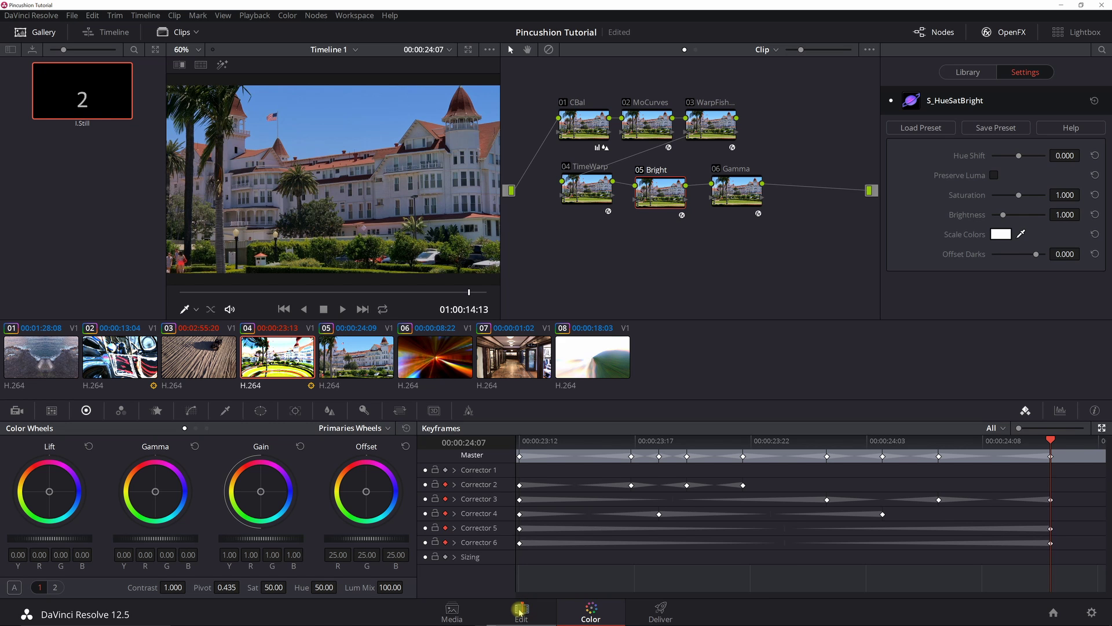
# On the Edit page, inspect the 2-frame cross dissolves after DJI_0429 and after DJI_0034 Subclip
pyautogui.click(521, 610)
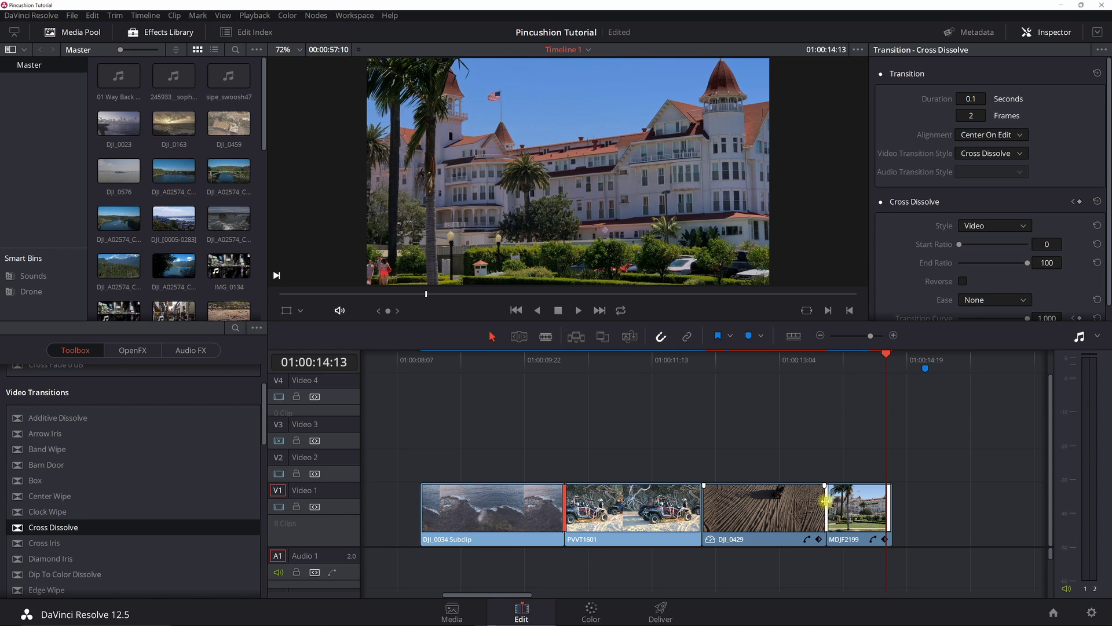
pyautogui.click(825, 499)
pyautogui.click(564, 503)
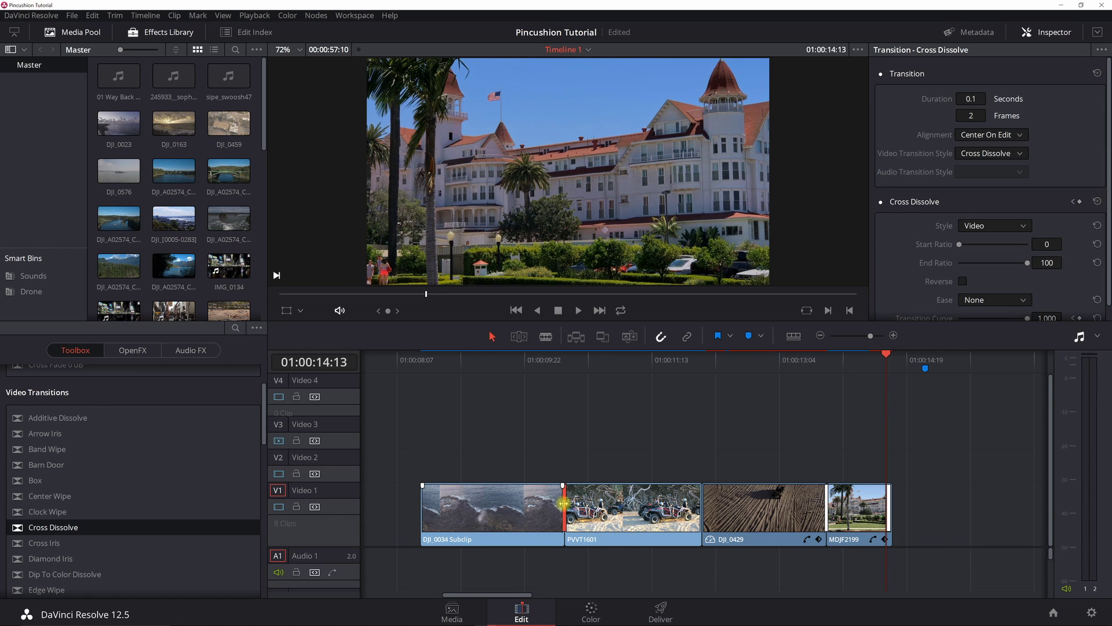